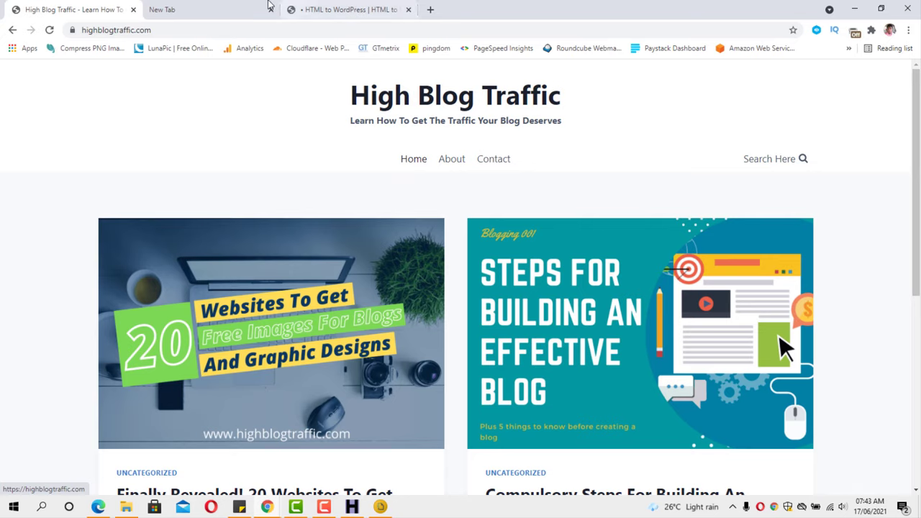
# - Switch to the empty New Tab beside the High Blog Traffic tab
pyautogui.click(187, 9)
# - Search Google for 'httrack download' and open the HTTrack Website Copier result
pyautogui.press('Return')
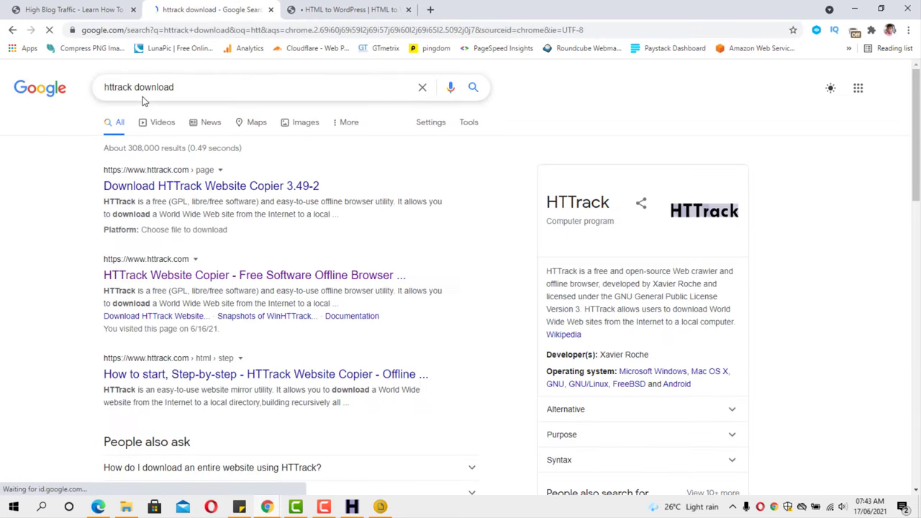
pyautogui.scroll(-2, 204, 152)
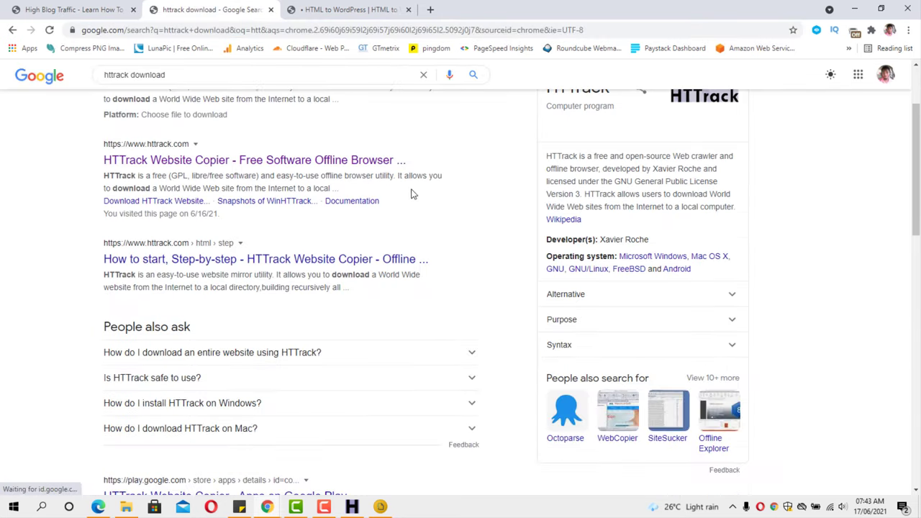
pyautogui.click(123, 161)
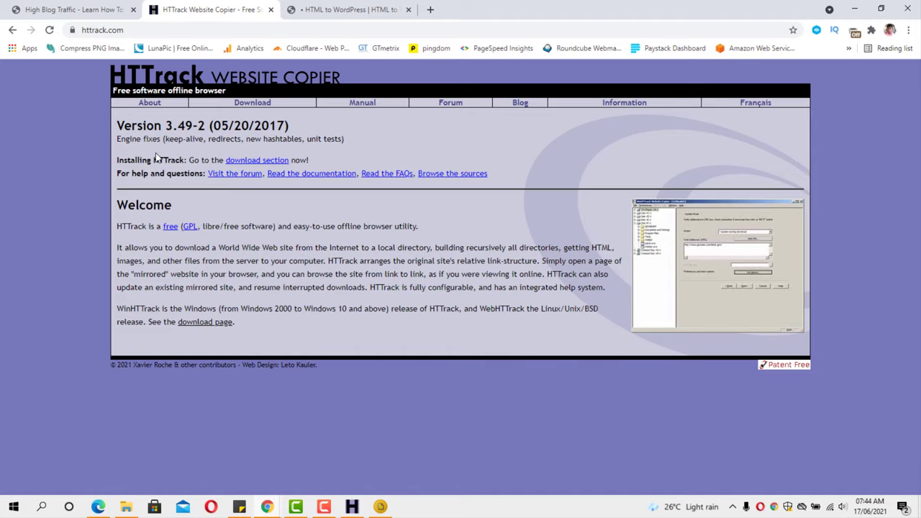
# - Start downloading the 64-bit httrack_x64-3.49.2.exe installer from the download page's mirror
pyautogui.click(252, 104)
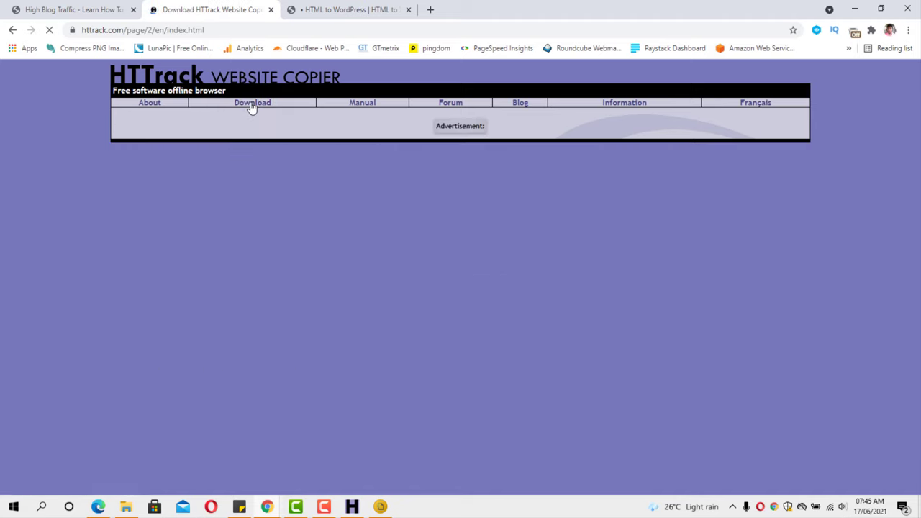
pyautogui.scroll(-1, 288, 115)
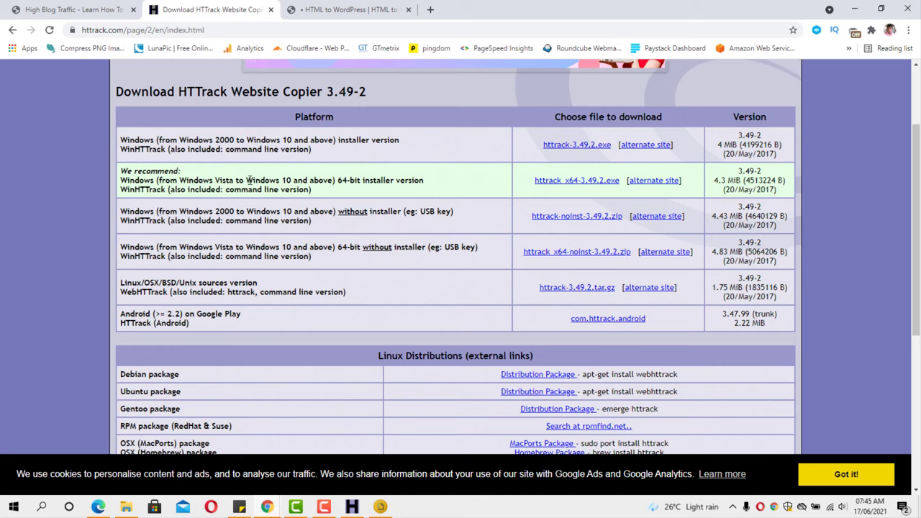
pyautogui.click(580, 184)
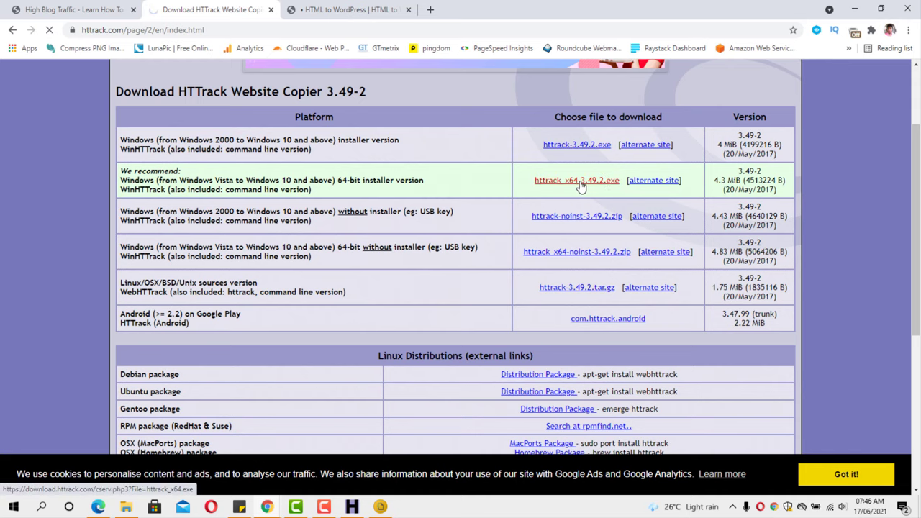
pyautogui.click(657, 182)
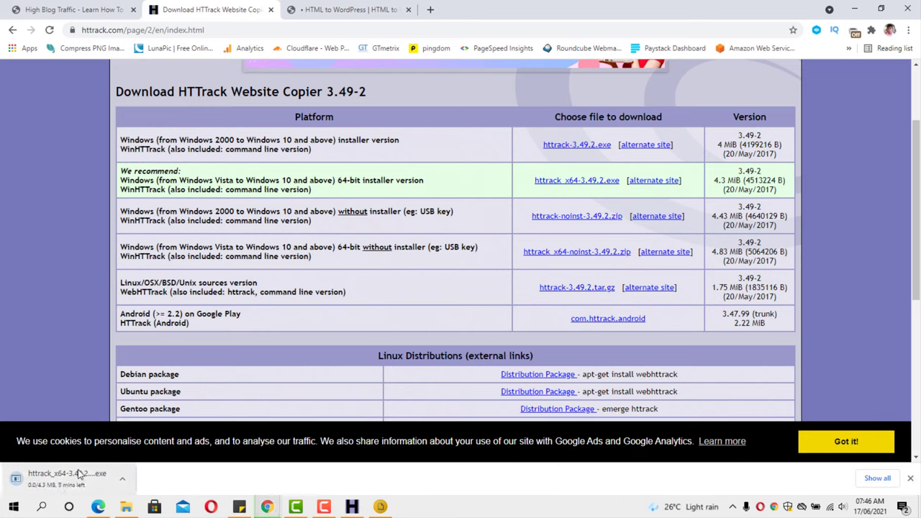
# - Cancel the httrack_x64-3.49.2.exe download, then bring up WinHTTrack and minimize it
pyautogui.click(121, 482)
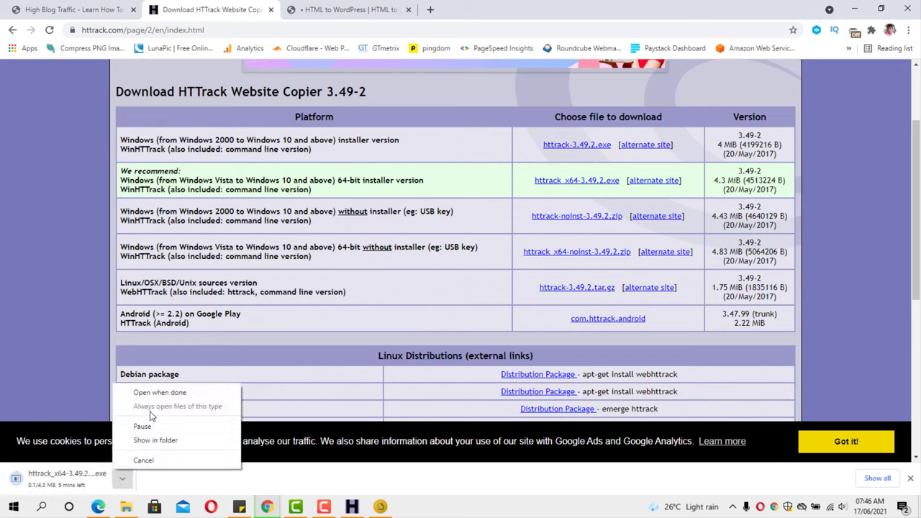
pyautogui.click(142, 460)
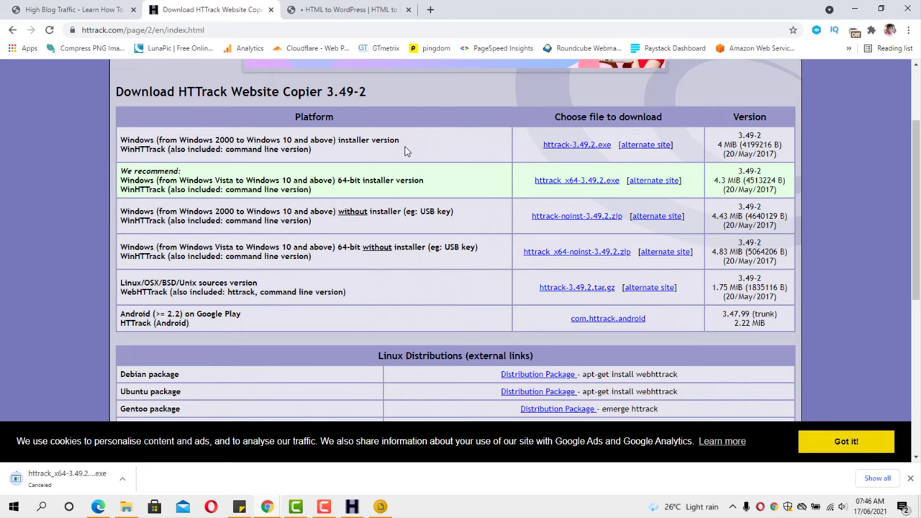
pyautogui.click(352, 506)
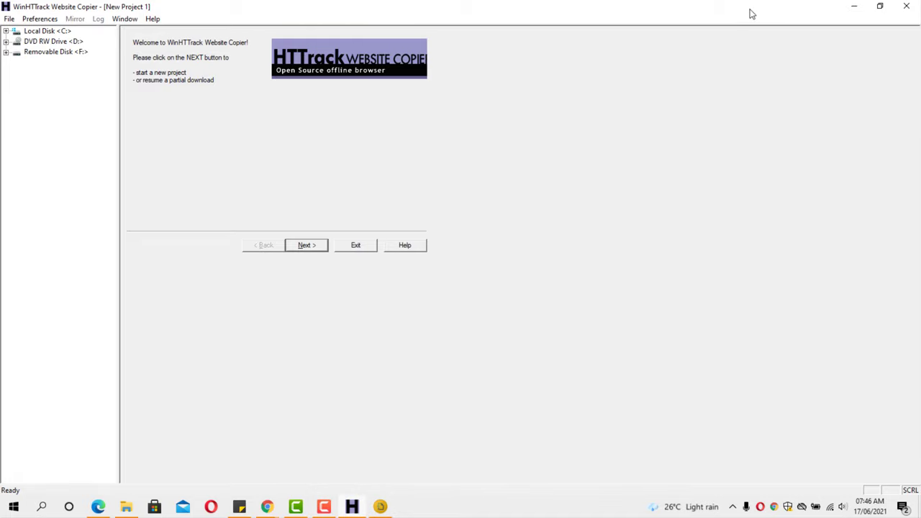
pyautogui.click(852, 8)
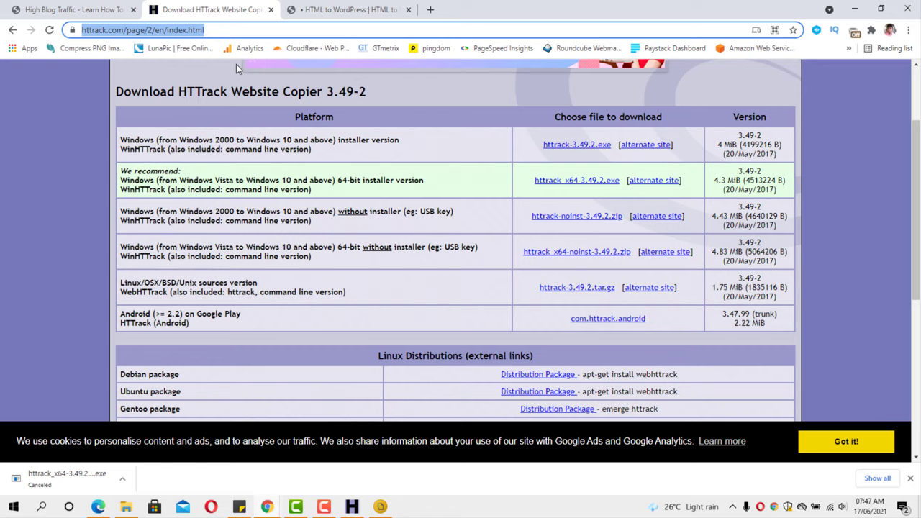
# - Search 'cyotek download' and browse the Cyotek WebCopy Downloads page listing the 1.8.3.768 installers
pyautogui.write('cyotek')
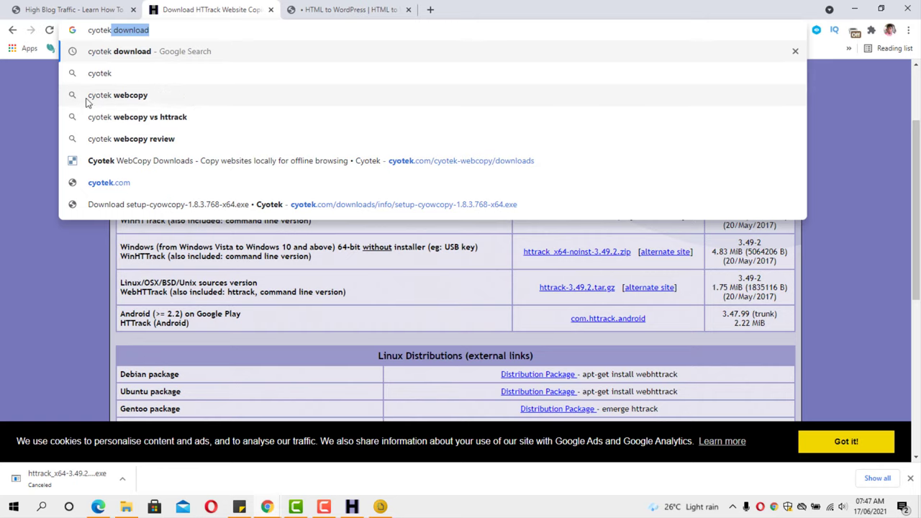
pyautogui.click(131, 51)
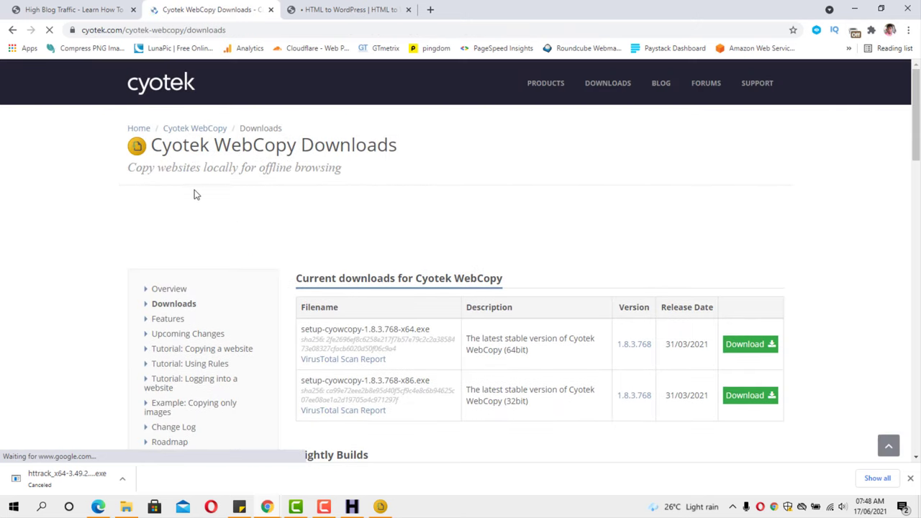
pyautogui.scroll(-2, 387, 173)
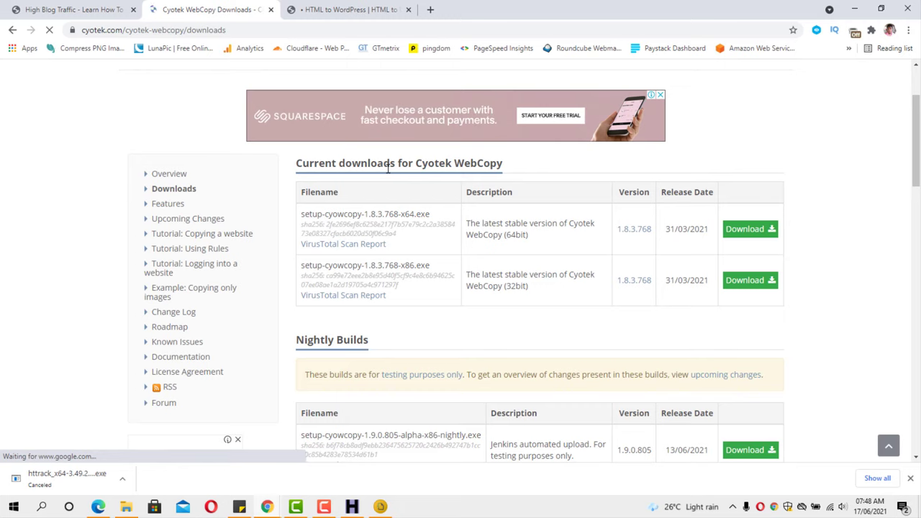
pyautogui.scroll(-2, 432, 152)
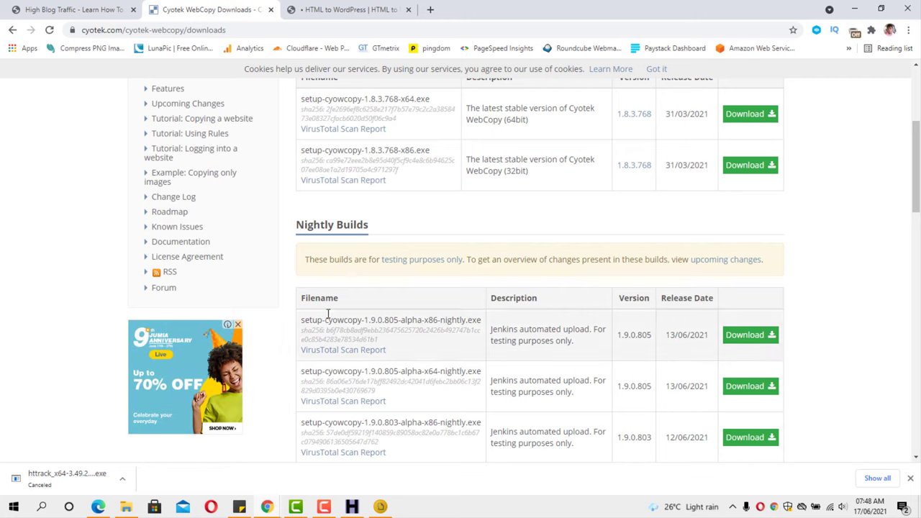
pyautogui.scroll(1, 608, 204)
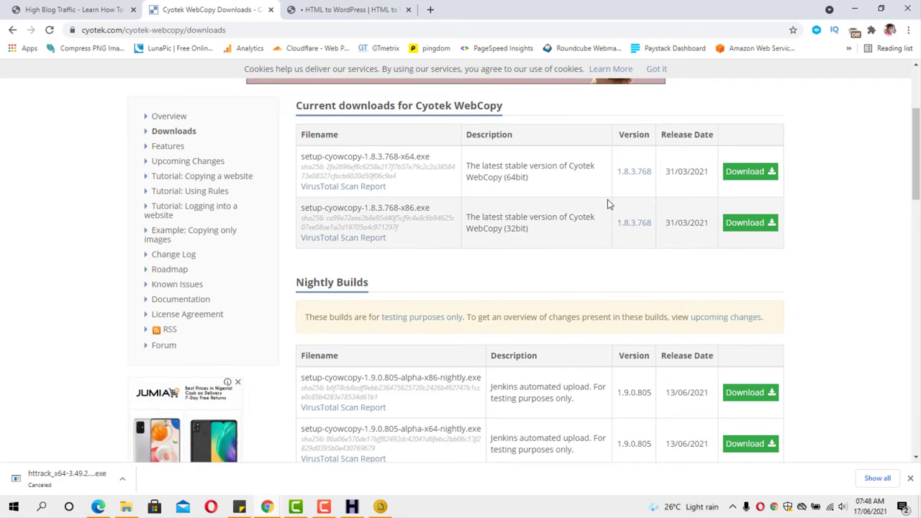
pyautogui.scroll(1, 607, 199)
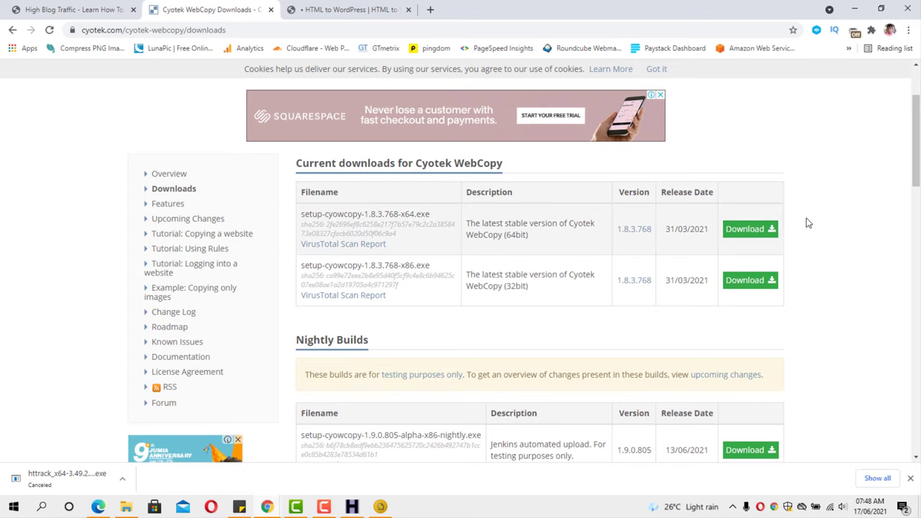
# - Start downloading setup-cyowcopy-1.8.3.768-x64.exe from its download page, then cancel it
pyautogui.click(749, 230)
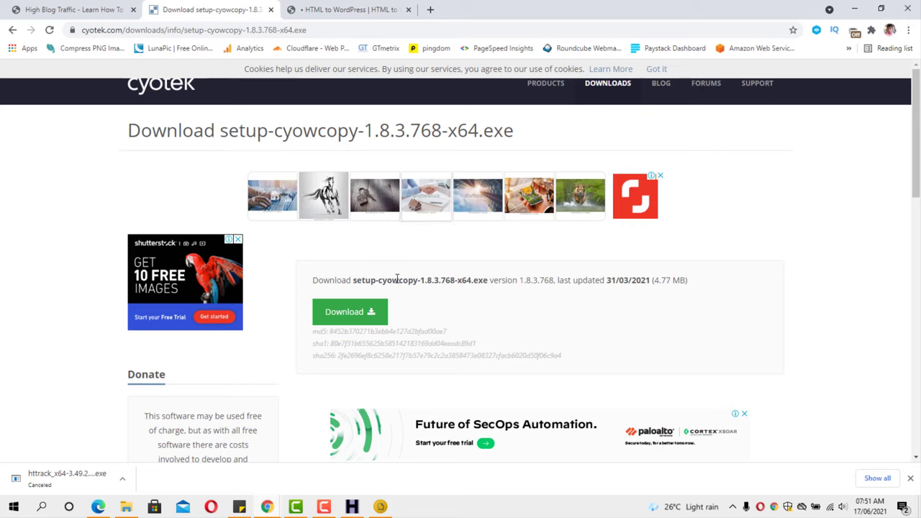
pyautogui.click(338, 319)
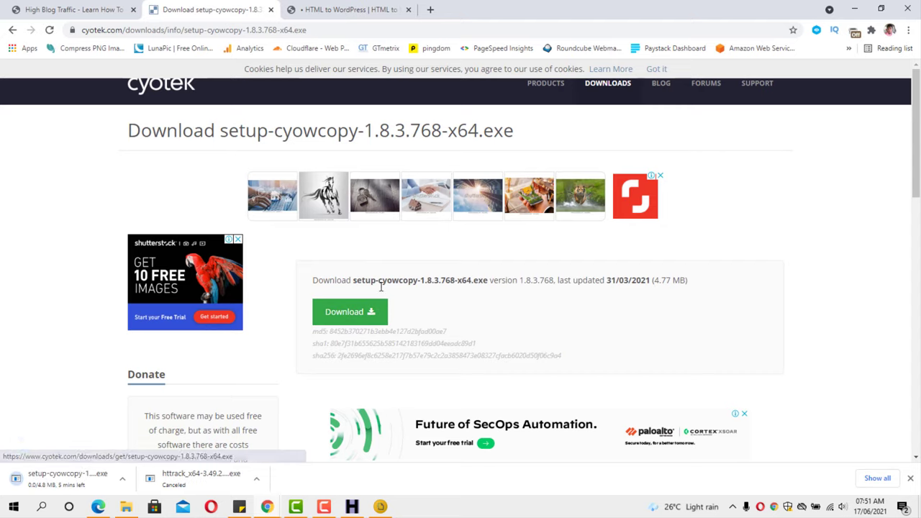
pyautogui.click(121, 480)
pyautogui.click(143, 460)
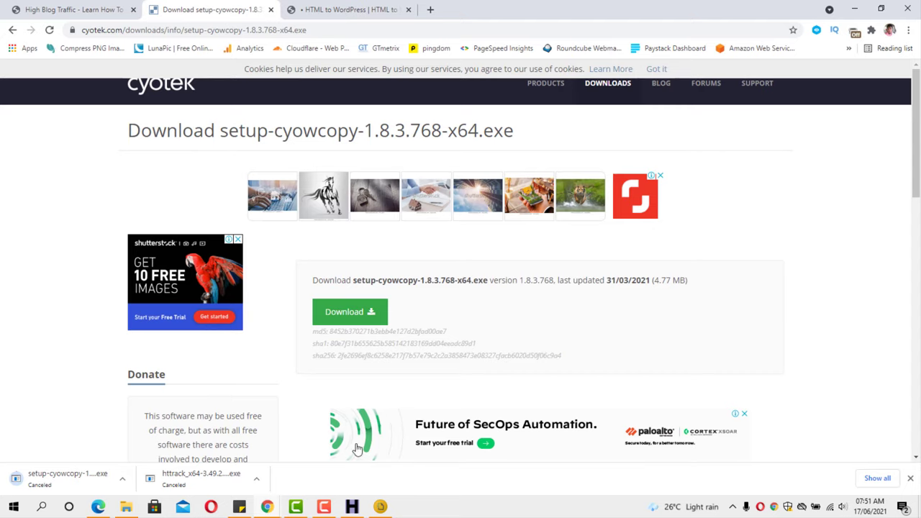
pyautogui.click(380, 508)
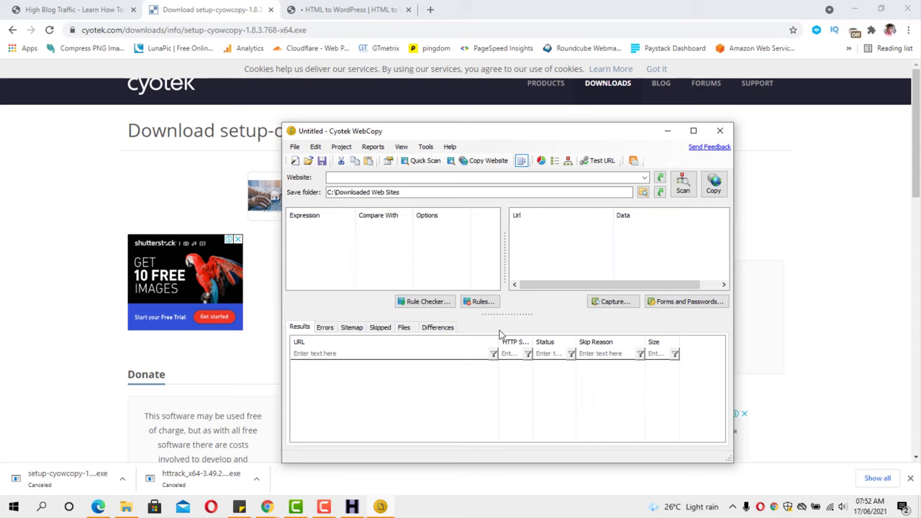
pyautogui.click(669, 134)
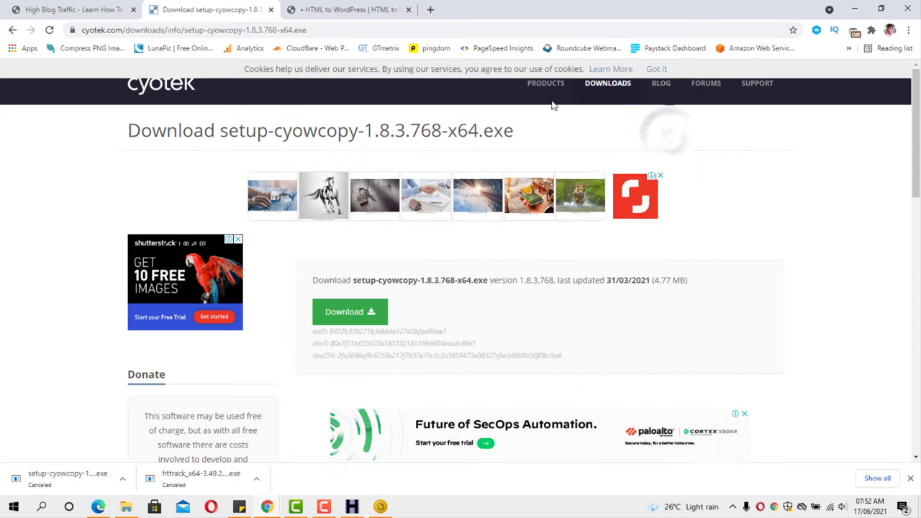
# - Copy the highblogtraffic.com address, then start a new project in WinHTTrack
pyautogui.click(82, 17)
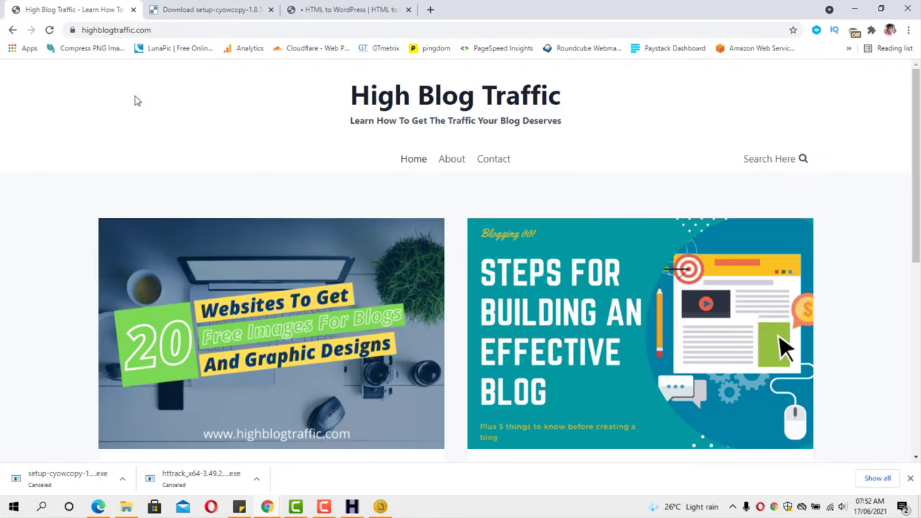
pyautogui.click(151, 30)
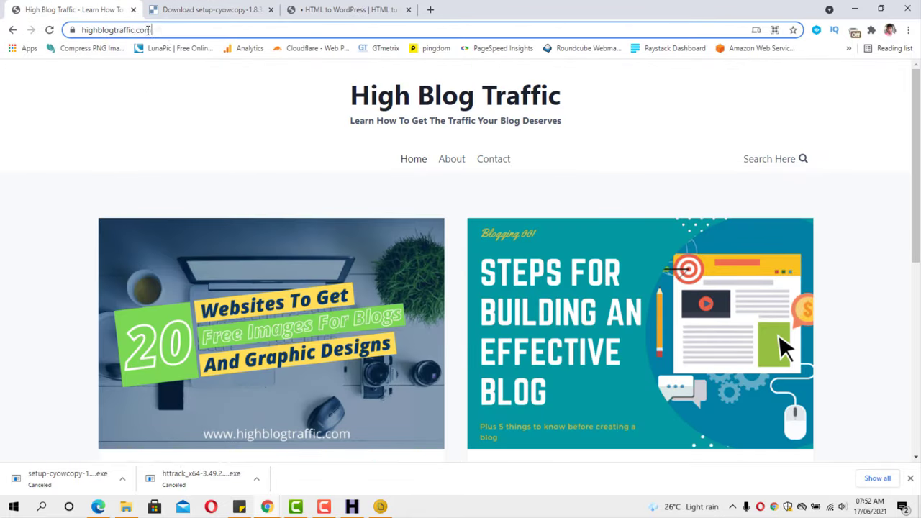
pyautogui.rightClick(98, 31)
pyautogui.click(128, 108)
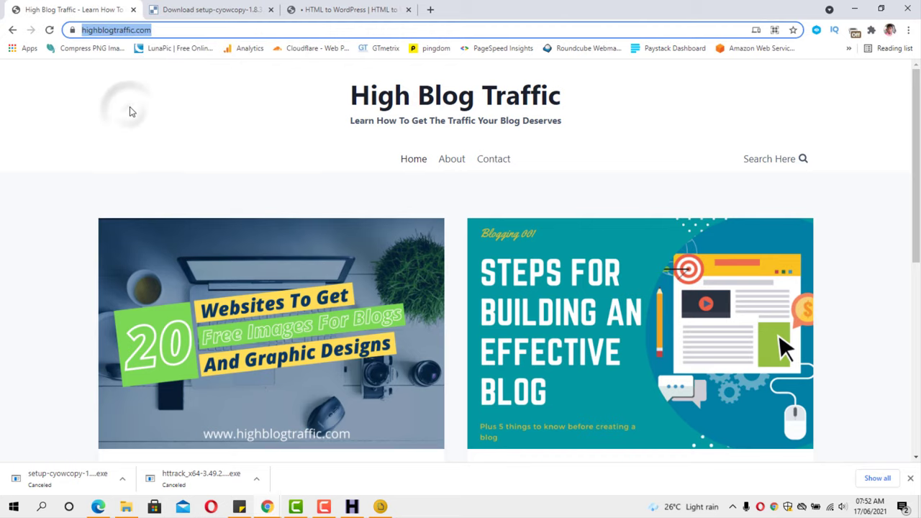
pyautogui.click(352, 507)
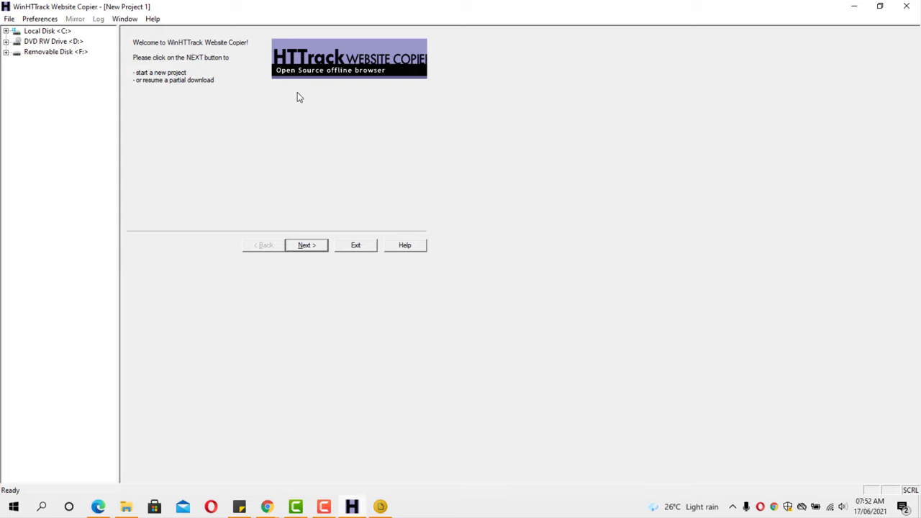
pyautogui.click(303, 246)
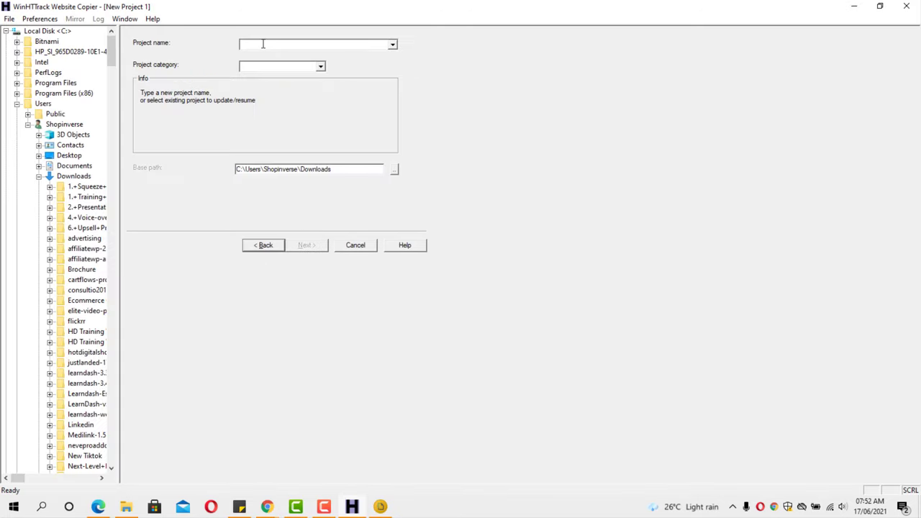
# - Name the project 'test', leaving category and base folder unchanged, and continue
pyautogui.click(263, 44)
pyautogui.write('test')
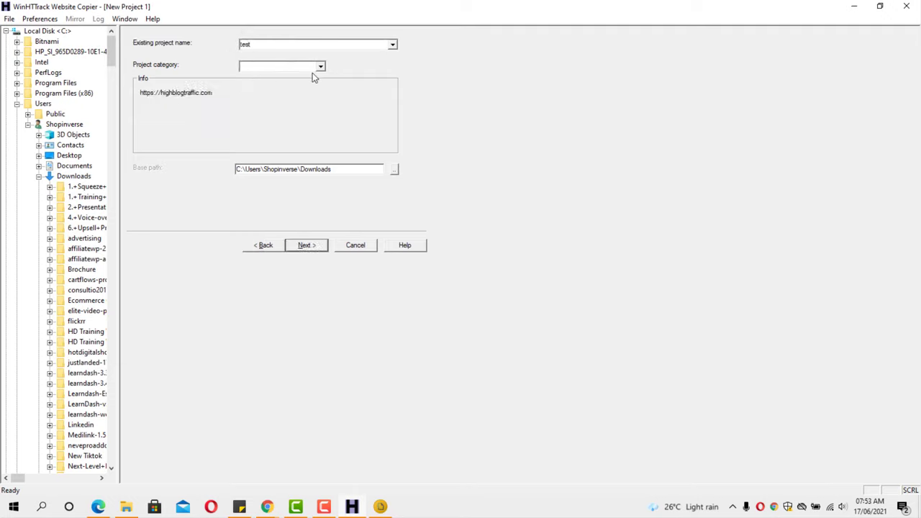
pyautogui.click(321, 67)
pyautogui.click(322, 67)
pyautogui.click(396, 170)
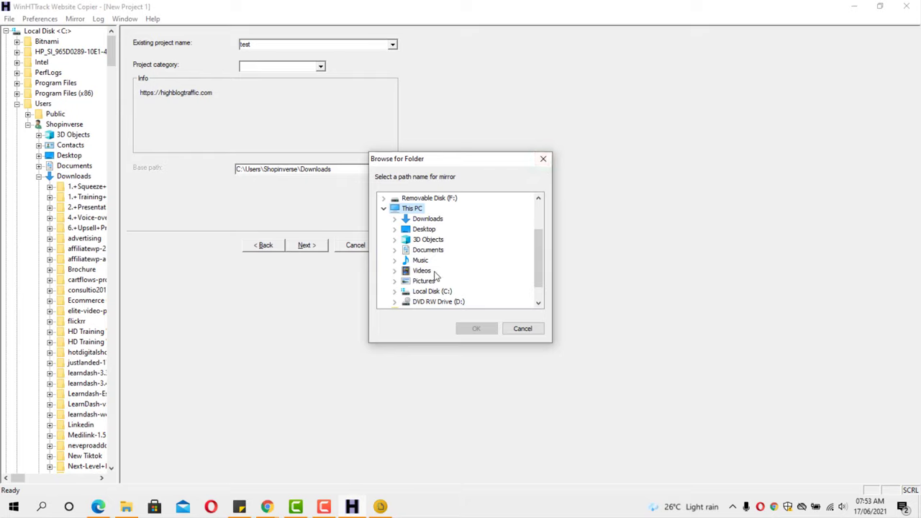
pyautogui.click(543, 158)
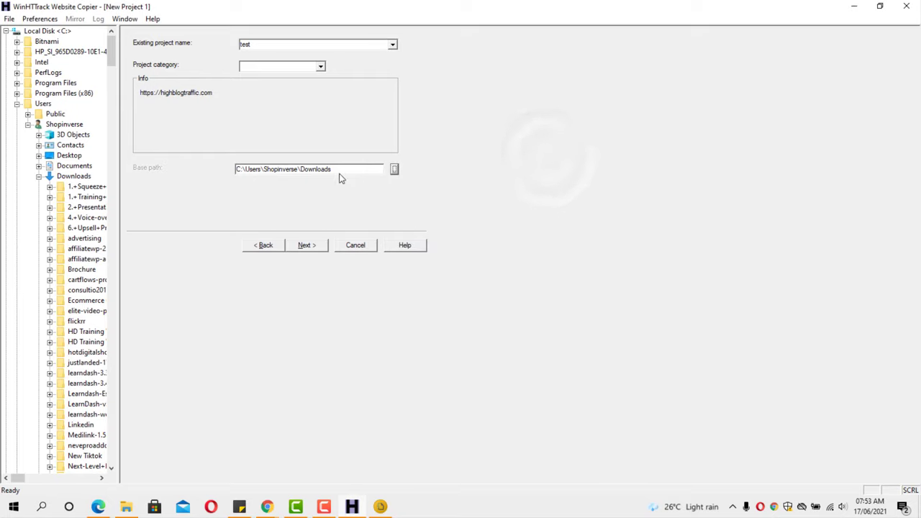
pyautogui.click(306, 245)
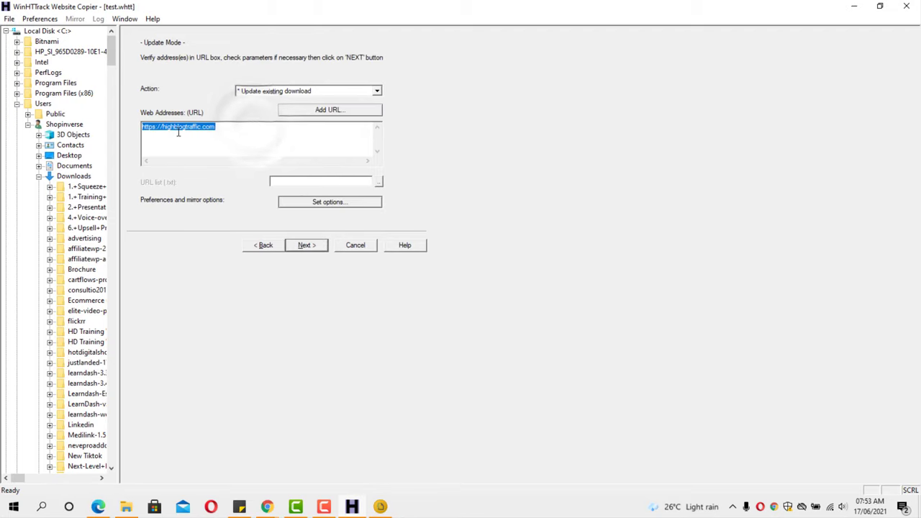
# - Change the action from Update existing download to Download web site(s) and continue
pyautogui.click(225, 134)
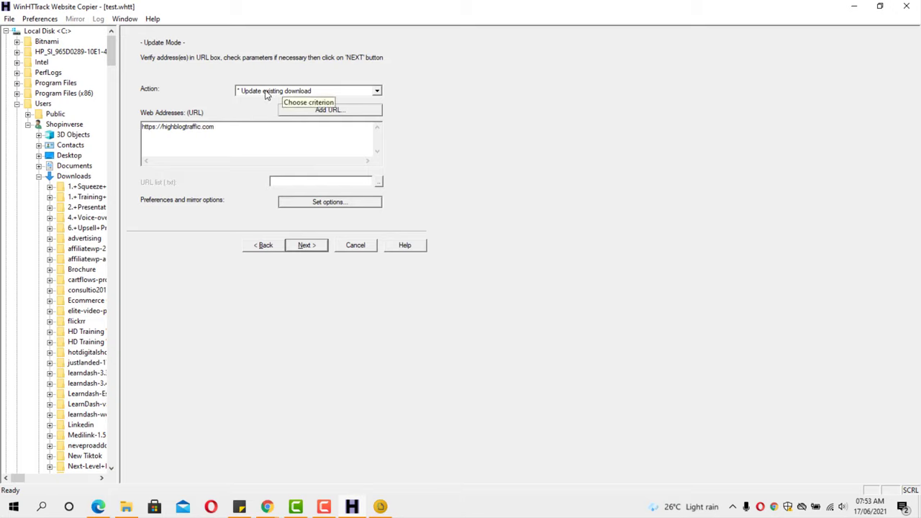
pyautogui.click(376, 92)
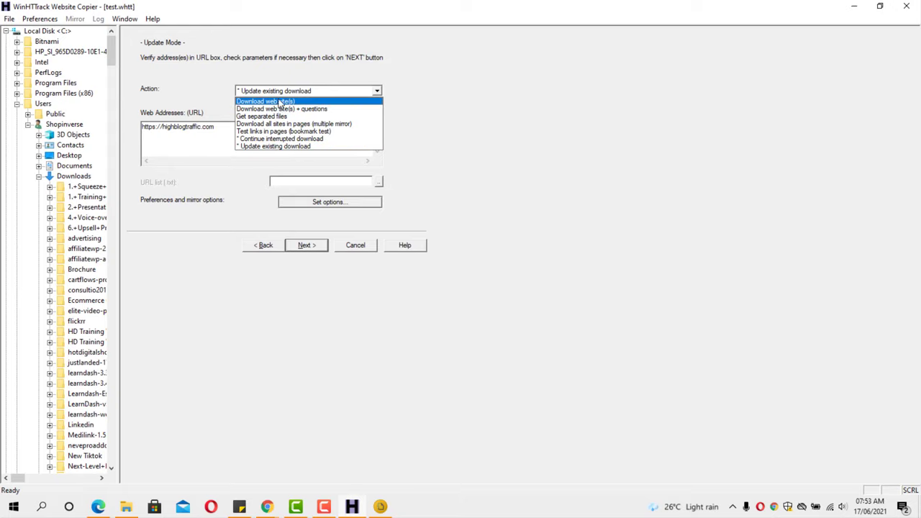
pyautogui.click(278, 102)
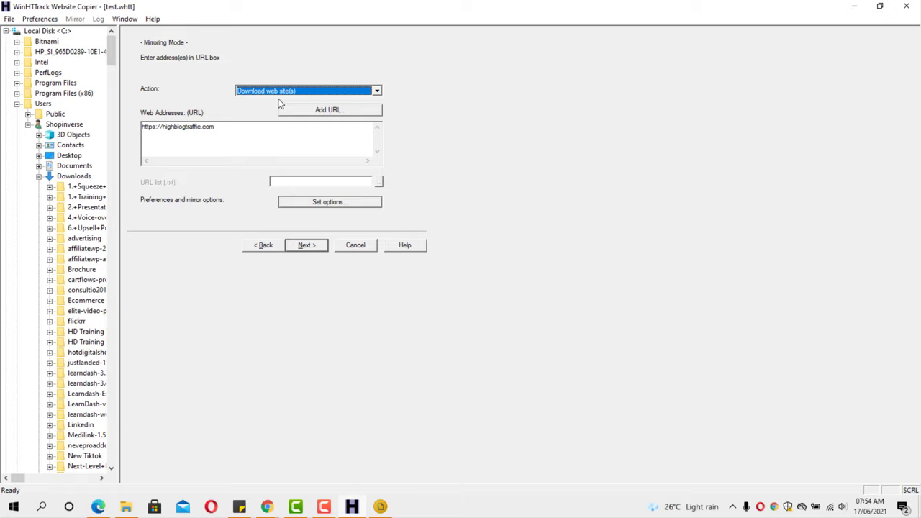
pyautogui.click(306, 245)
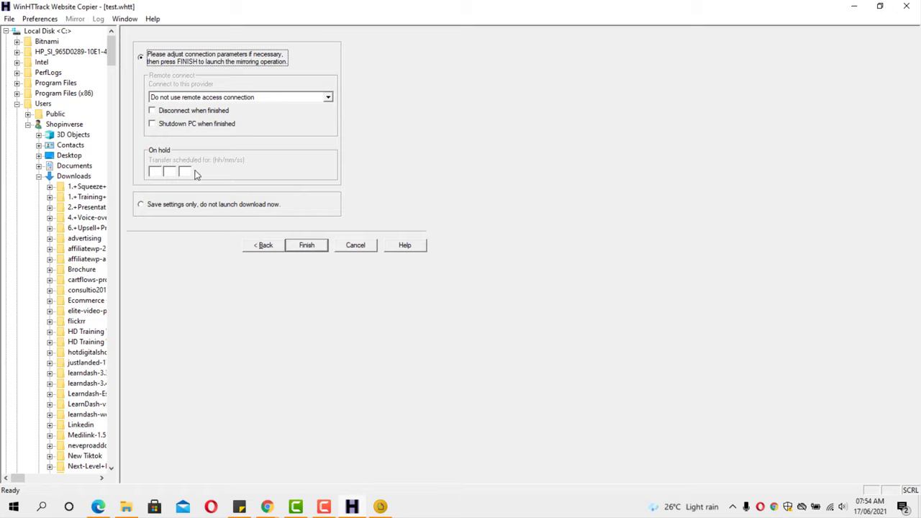
# - Enable Disconnect when finished and launch the highblogtraffic.com mirror
pyautogui.click(152, 112)
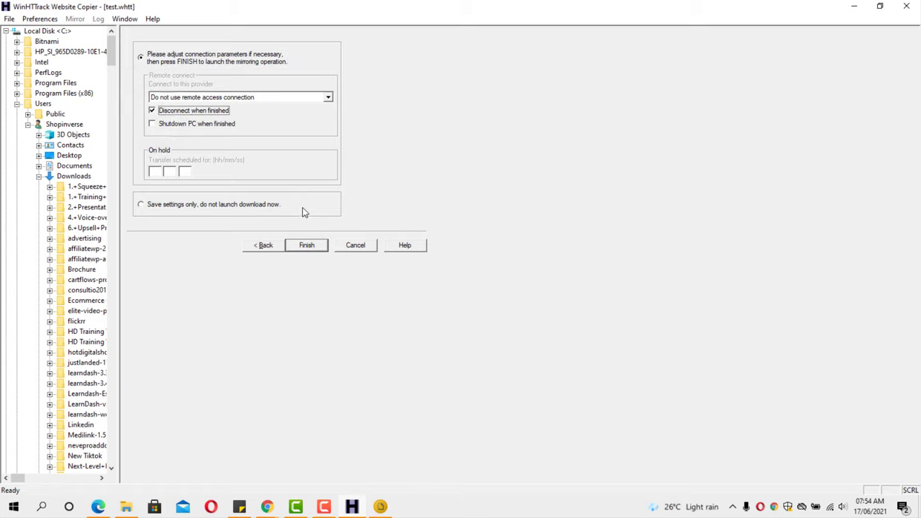
pyautogui.click(310, 245)
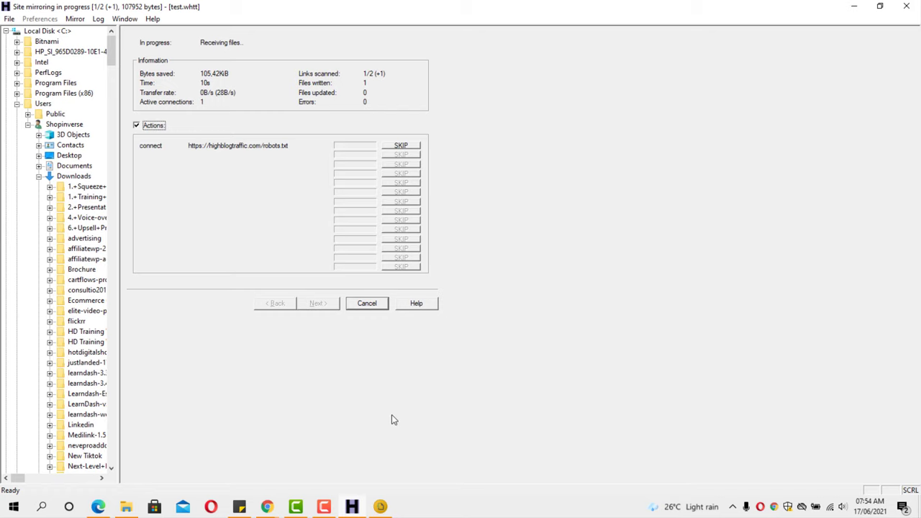
pyautogui.click(380, 507)
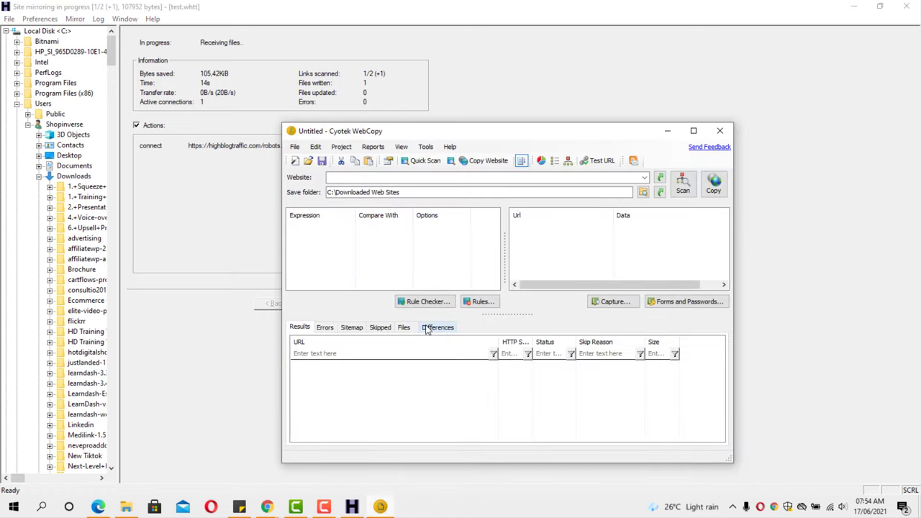
pyautogui.rightClick(353, 178)
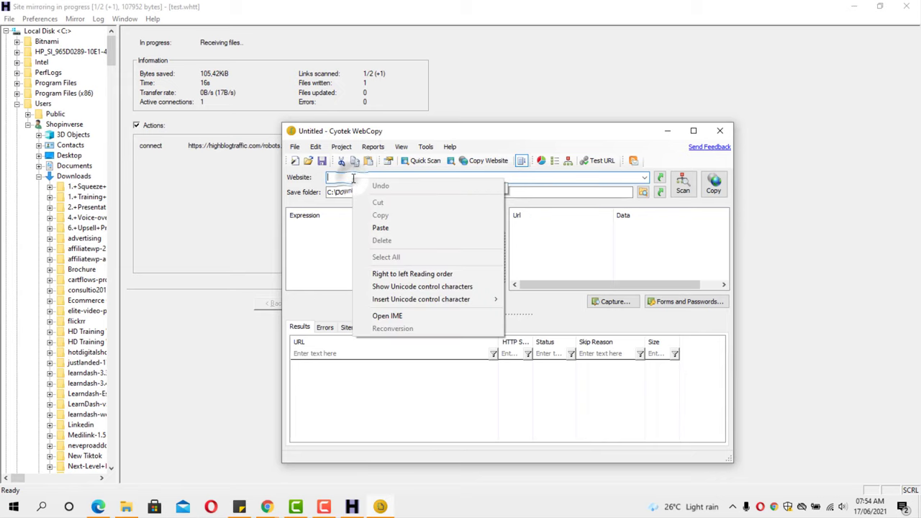
pyautogui.click(380, 228)
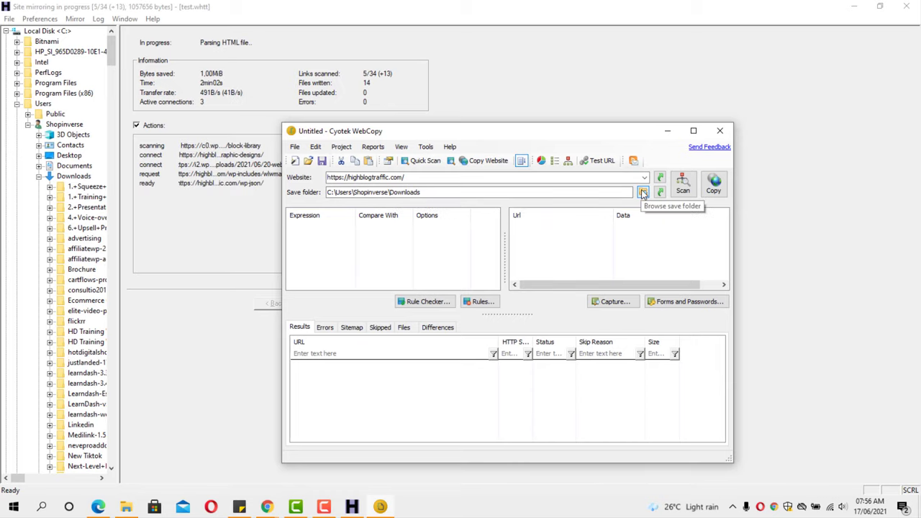
# - Set WebCopy's save folder to the tst folder under Downloads
pyautogui.click(643, 192)
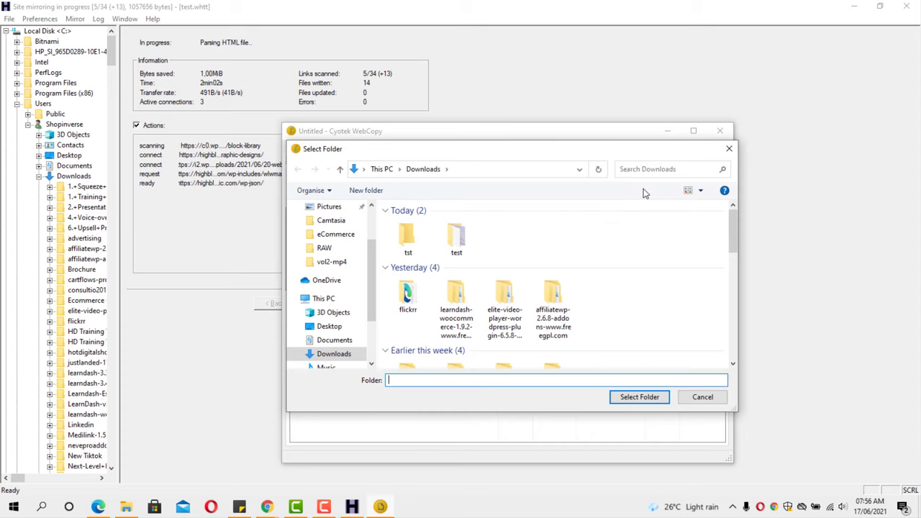
pyautogui.click(405, 241)
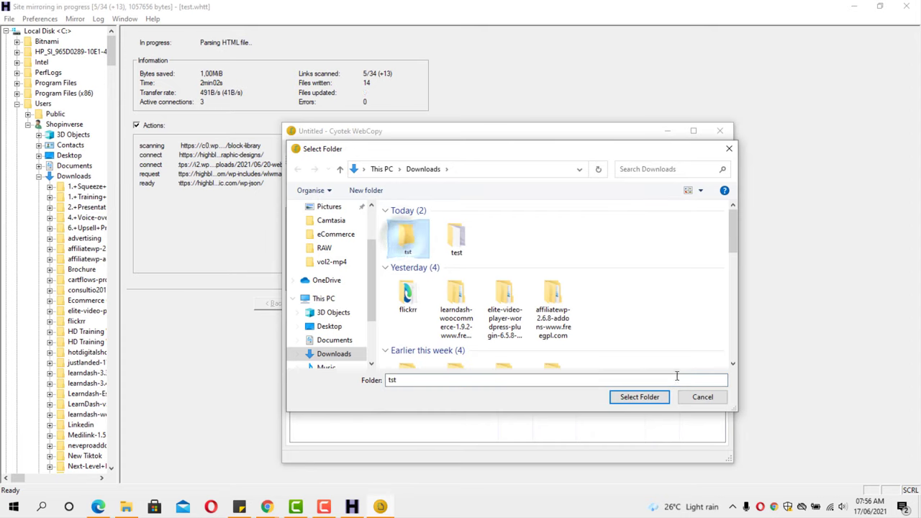
pyautogui.click(640, 396)
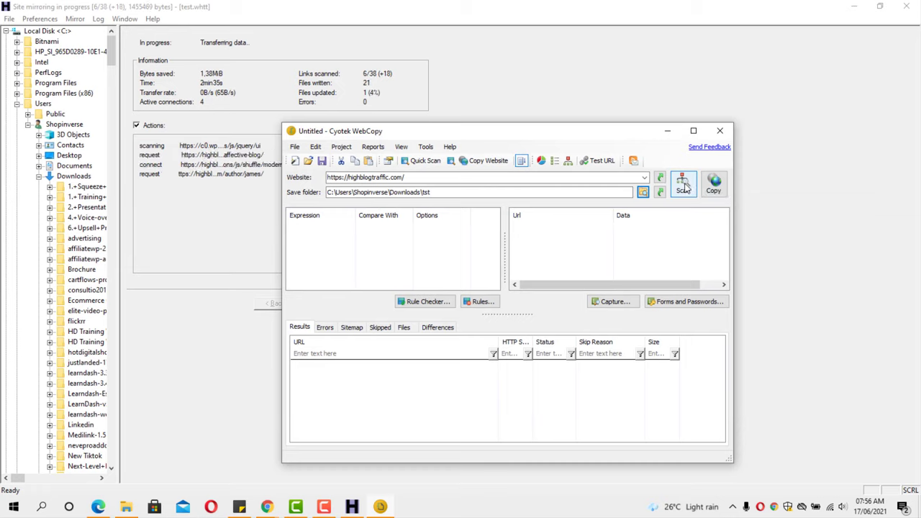
# - Quick-scan highblogtraffic.com in WebCopy, close the scan results, and start the copy
pyautogui.click(685, 185)
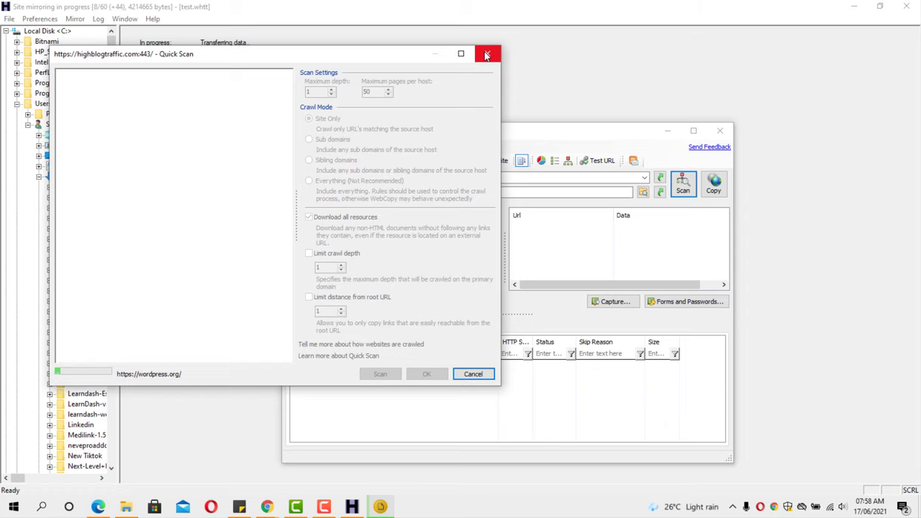
pyautogui.click(486, 55)
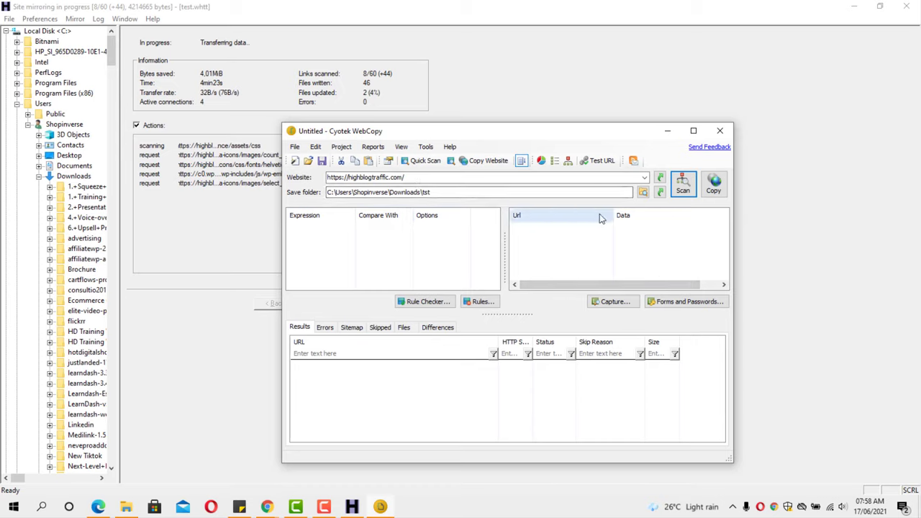
pyautogui.click(715, 185)
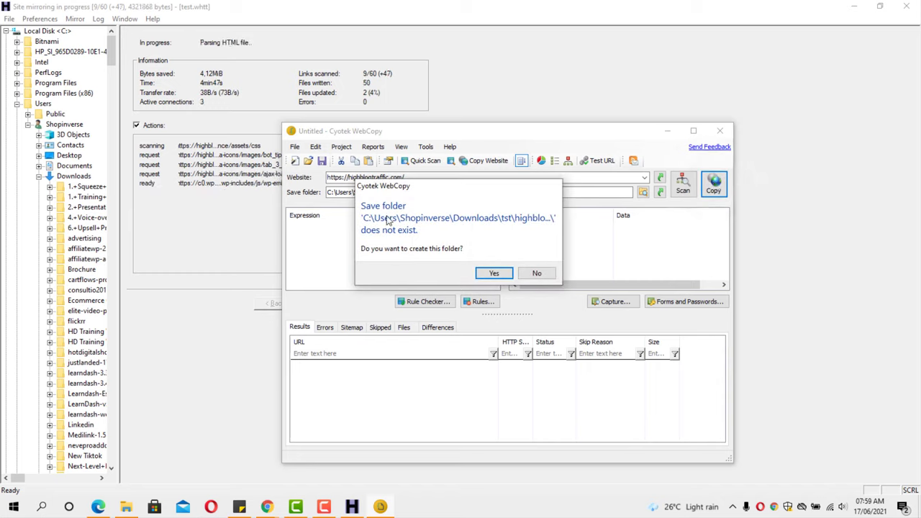
# - Create the missing save folder and let the copy finish with 77 files, 3.44 MB
pyautogui.click(494, 274)
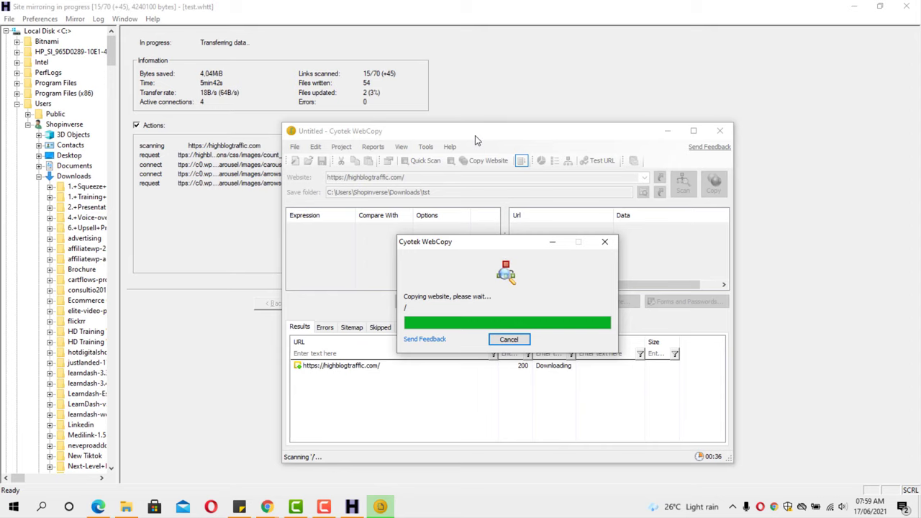
pyautogui.moveTo(475, 137); pyautogui.dragTo(576, 158)
pyautogui.moveTo(511, 246); pyautogui.dragTo(692, 245)
pyautogui.moveTo(616, 157); pyautogui.dragTo(658, 151)
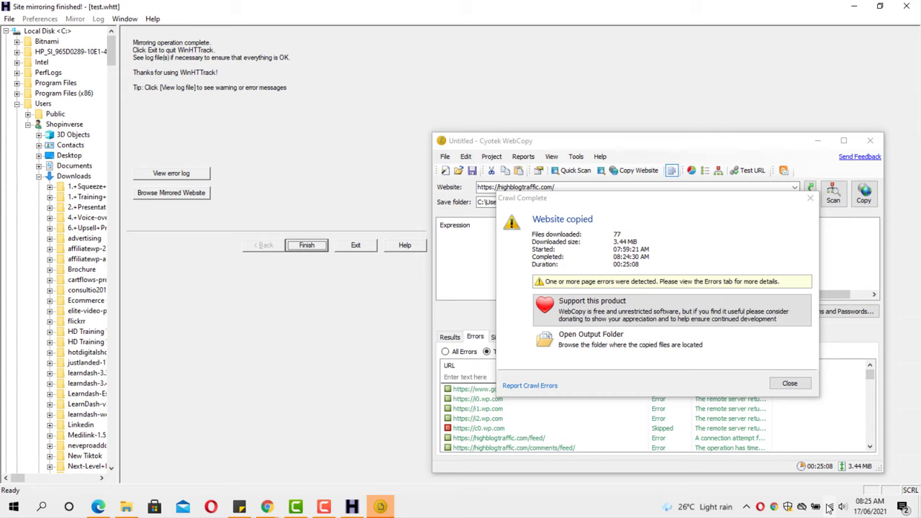
# - Open WebCopy's output folder and open the copied index page in Google Chrome
pyautogui.click(683, 345)
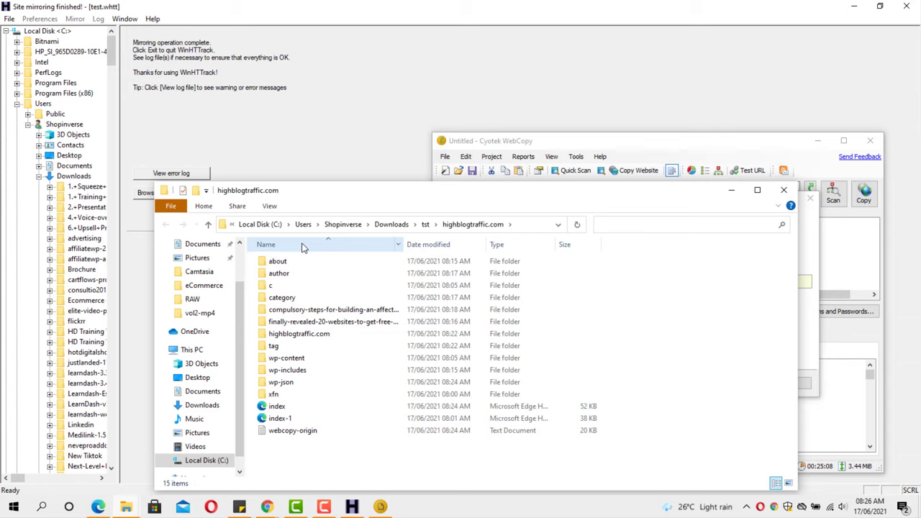
pyautogui.rightClick(291, 410)
pyautogui.moveTo(439, 215)
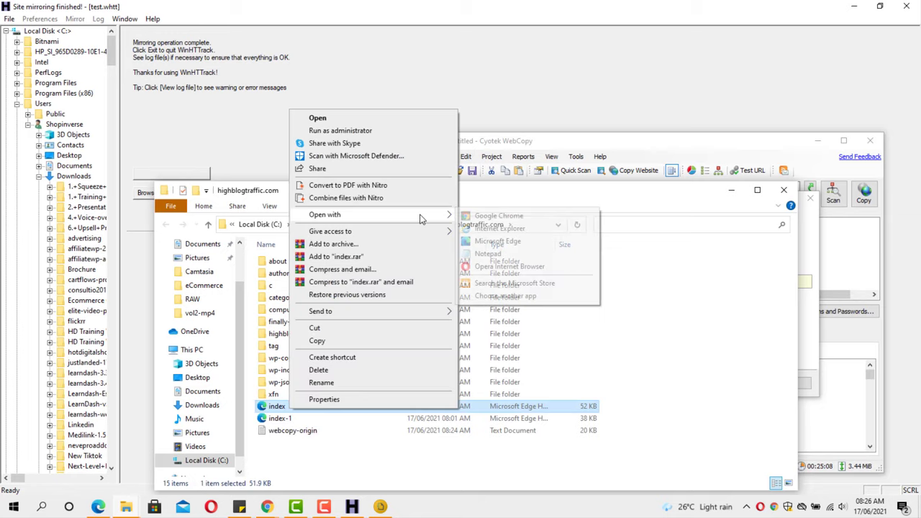
pyautogui.click(497, 216)
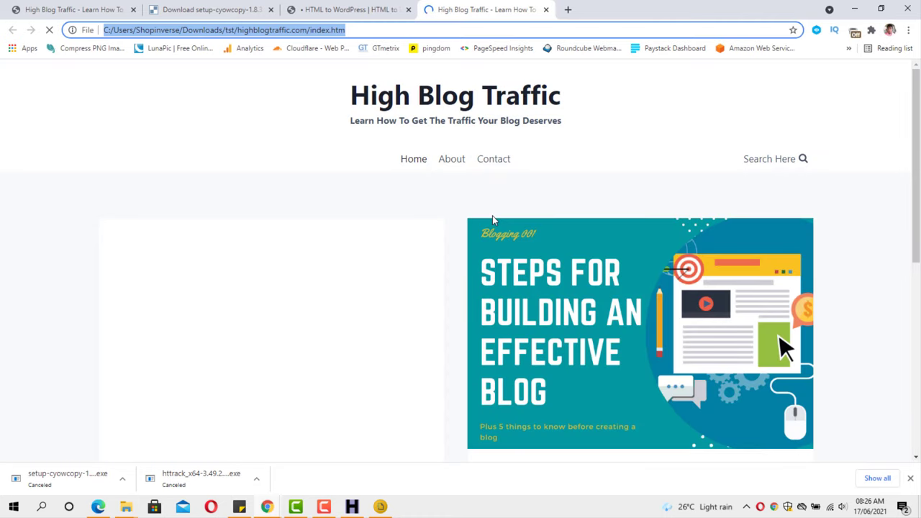
# - Check the local file address of the offline High Blog Traffic page and scroll through it
pyautogui.click(349, 30)
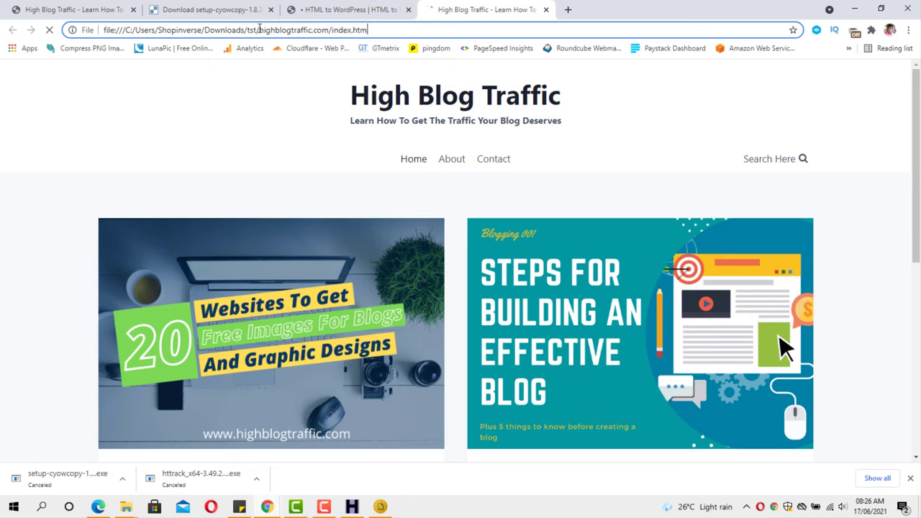
pyautogui.scroll(-6, 483, 190)
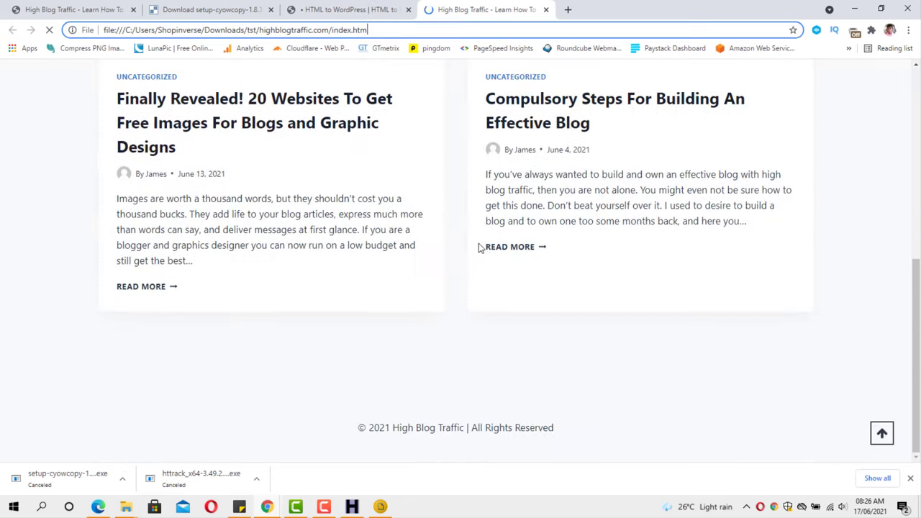
pyautogui.scroll(8, 481, 247)
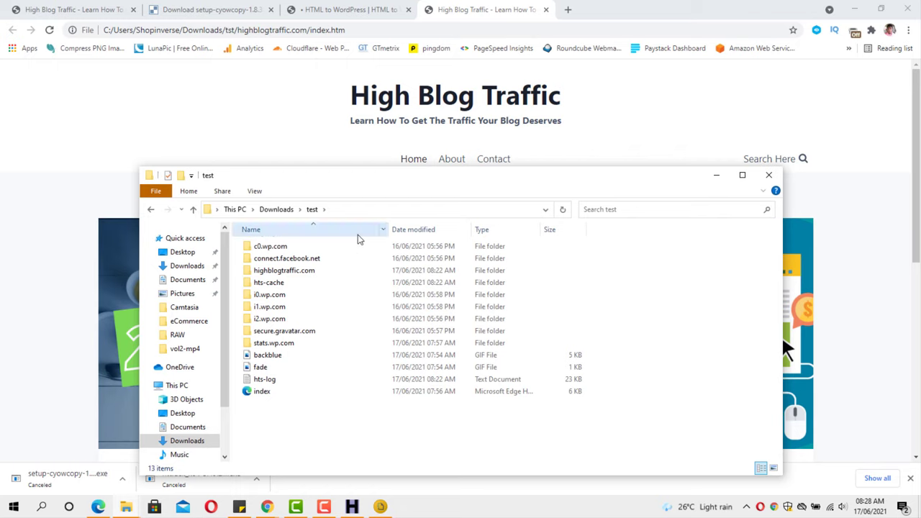
# - Compress the Downloads\test folder into a zip file
pyautogui.moveTo(313, 257); pyautogui.dragTo(335, 294)
pyautogui.click(274, 209)
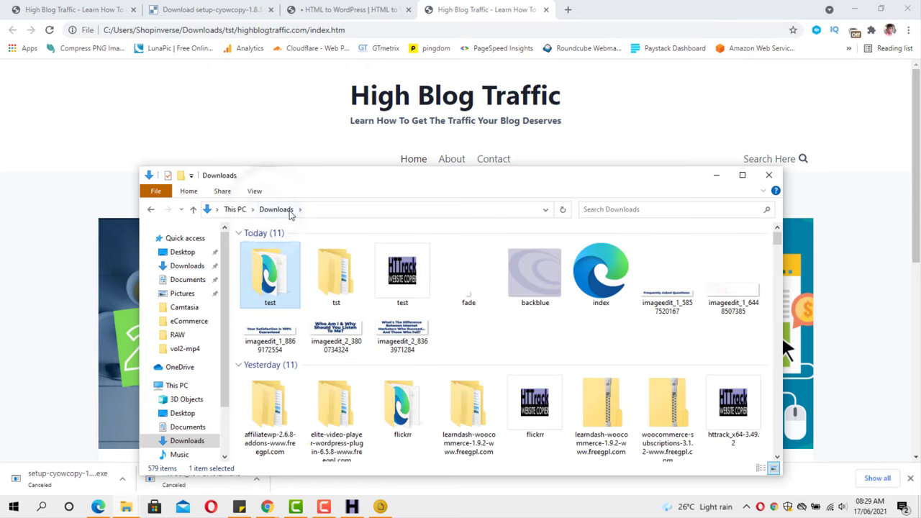
pyautogui.rightClick(274, 278)
pyautogui.moveTo(403, 179)
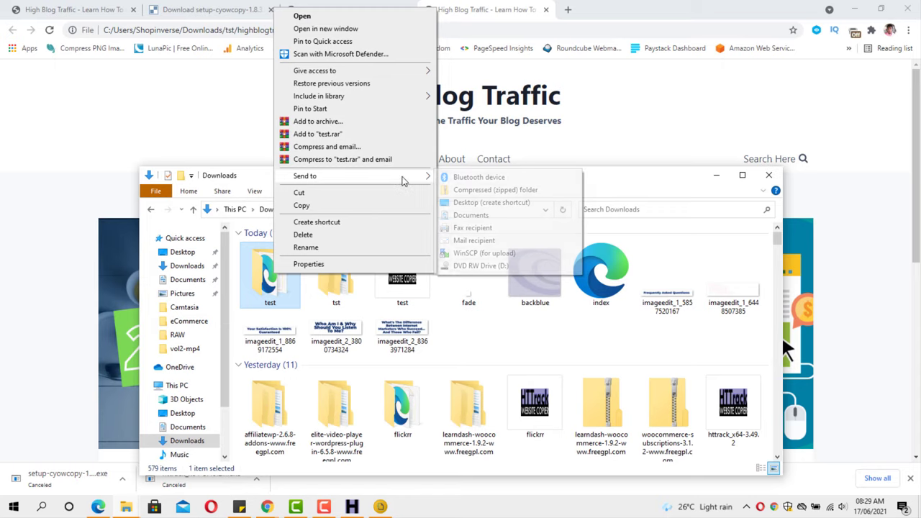
pyautogui.click(465, 190)
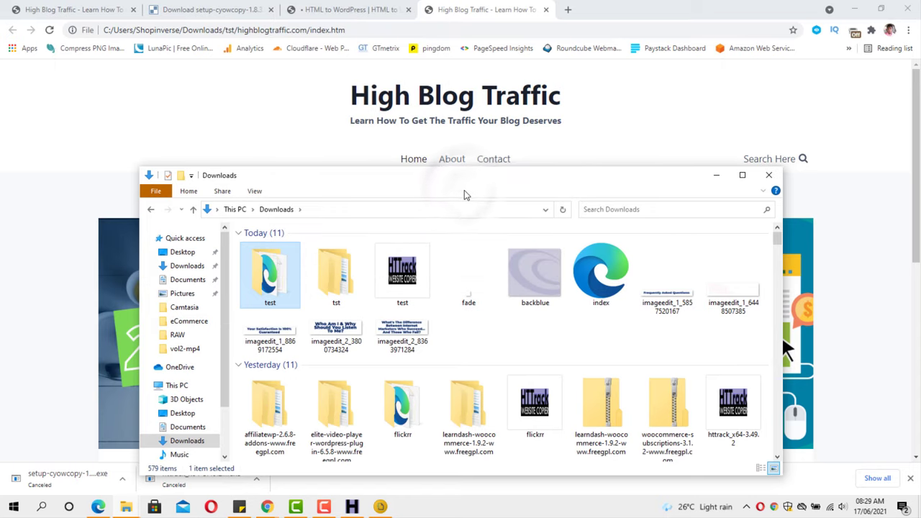
# - Zip the highblogtraffic.com folder inside tst, then minimize File Explorer
pyautogui.doubleClick(334, 277)
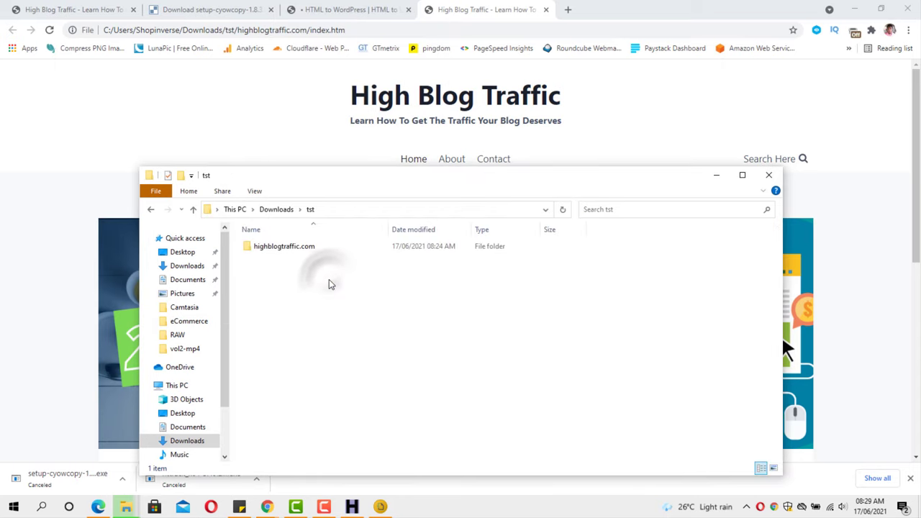
pyautogui.rightClick(275, 247)
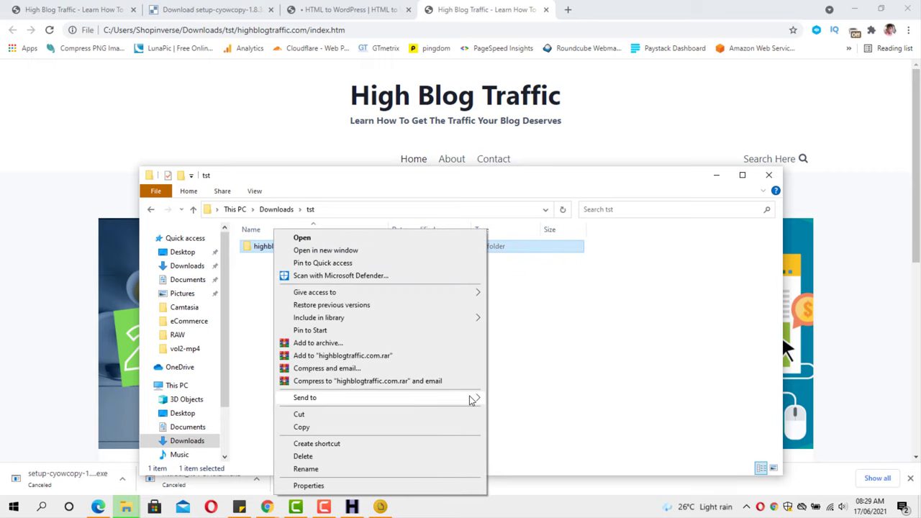
pyautogui.moveTo(472, 400)
pyautogui.click(514, 411)
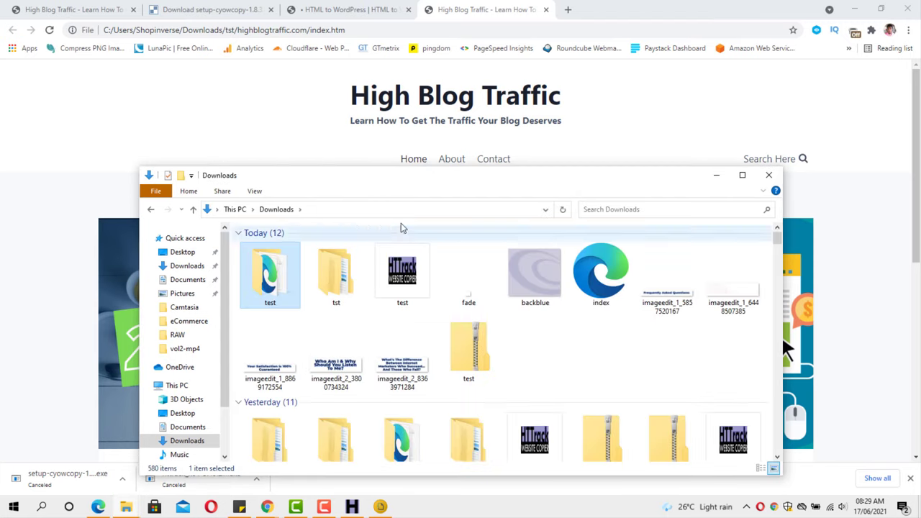
pyautogui.click(712, 177)
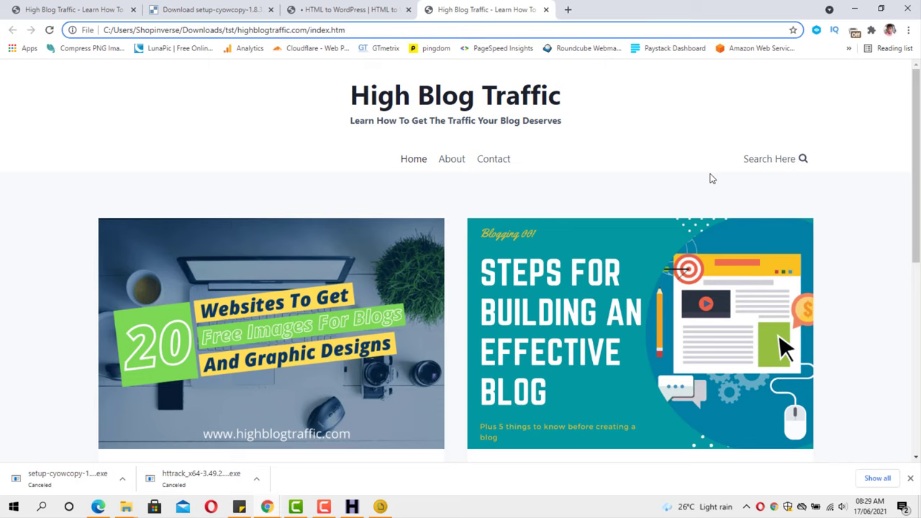
# - Show the htmltowordpress.io upload page beside the Downloads folder with the 8.60 MB test zip
pyautogui.click(333, 8)
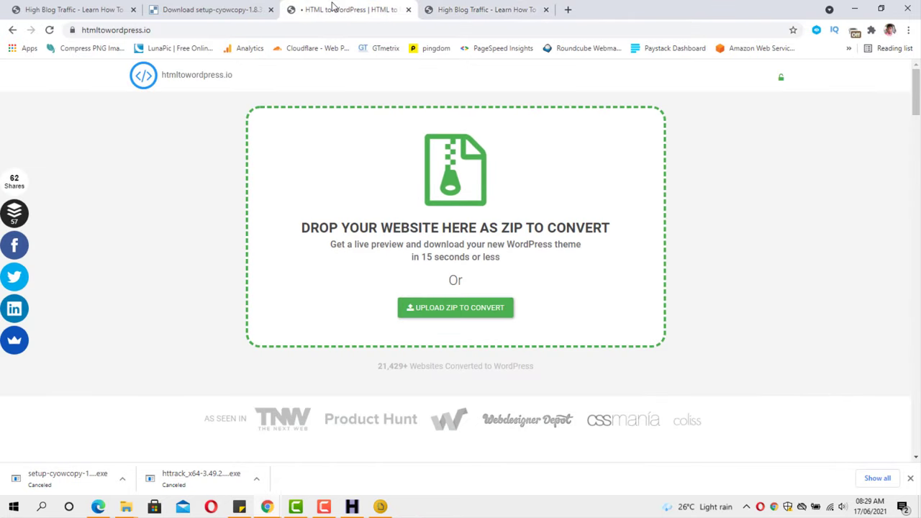
pyautogui.click(135, 218)
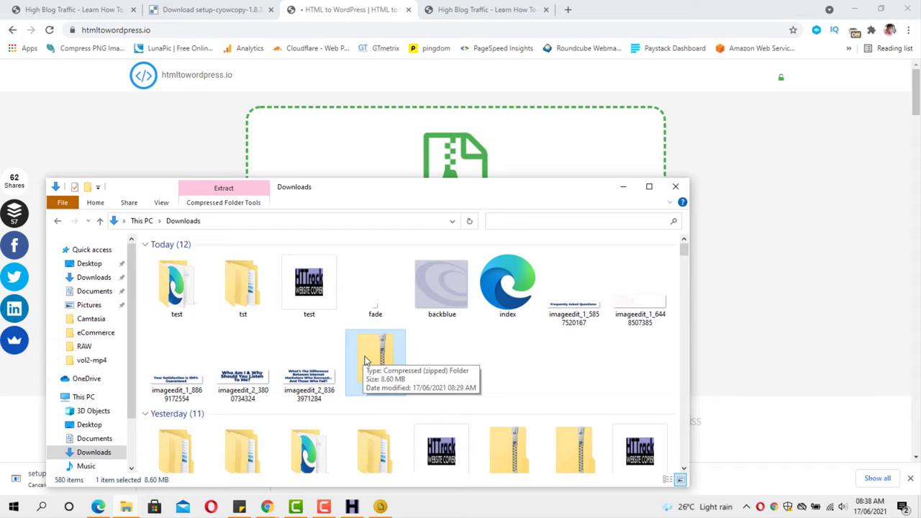
# - Drag the highblogtraffic.com zip from tst onto htmltowordpress.io's 'Drop your website here' zone
pyautogui.doubleClick(244, 286)
pyautogui.moveTo(380, 507)
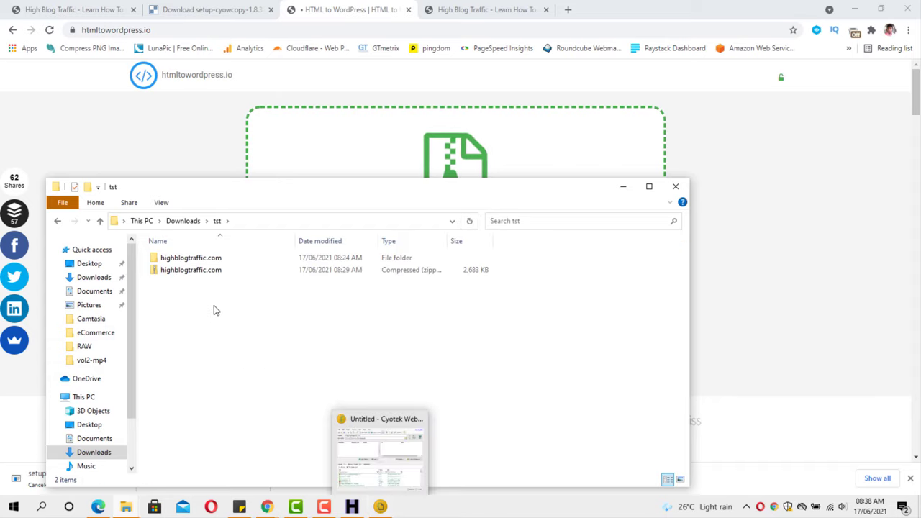
pyautogui.click(193, 275)
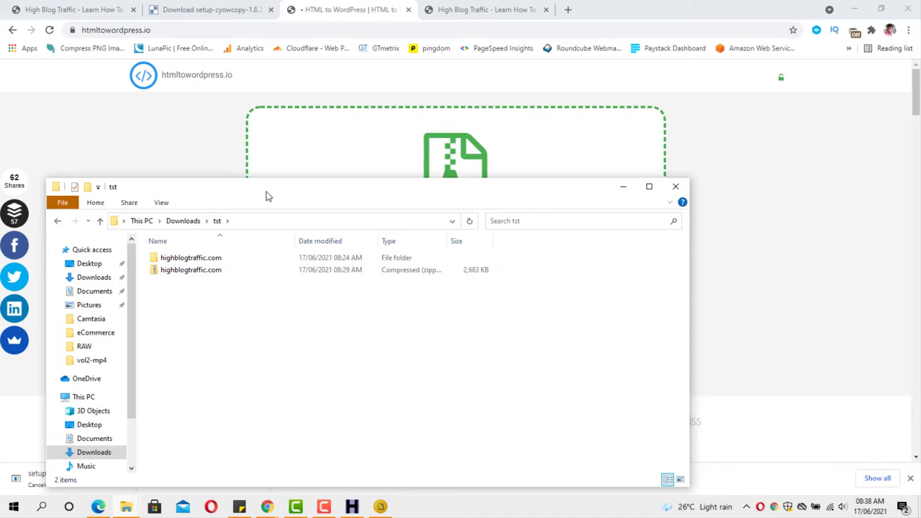
pyautogui.moveTo(266, 190); pyautogui.dragTo(232, 318)
pyautogui.moveTo(129, 390); pyautogui.dragTo(463, 235)
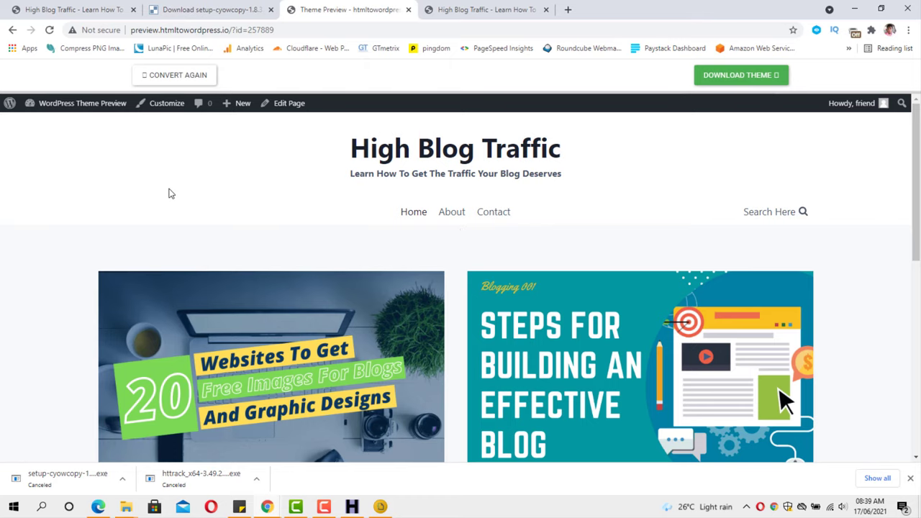
pyautogui.moveTo(917, 171); pyautogui.dragTo(914, 357)
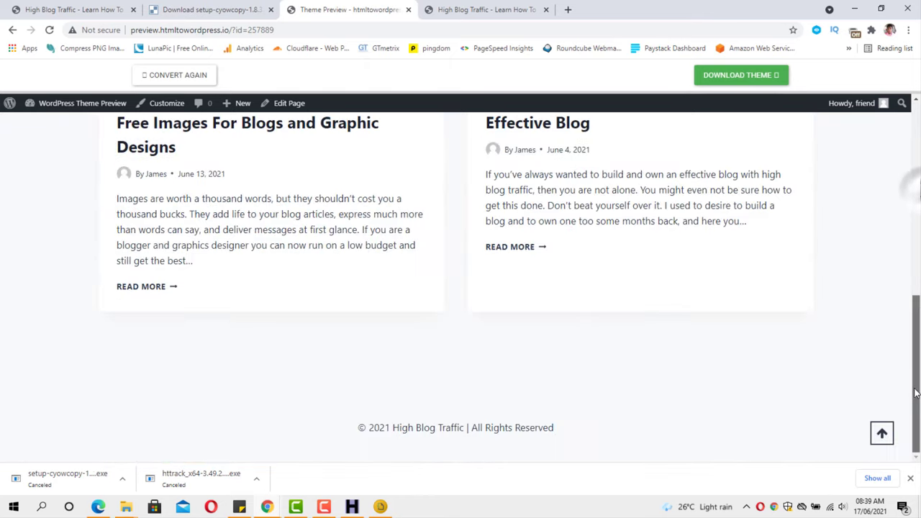
pyautogui.scroll(1, 920, 185)
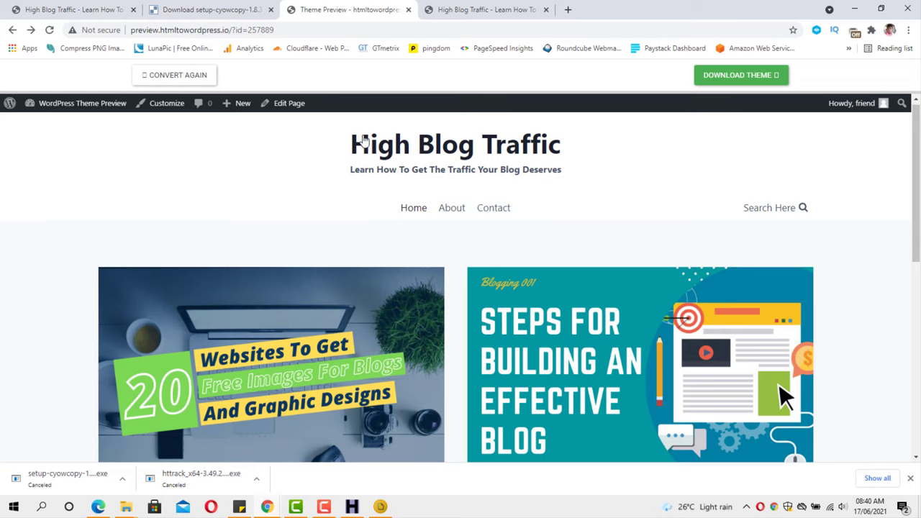
pyautogui.moveTo(64, 108)
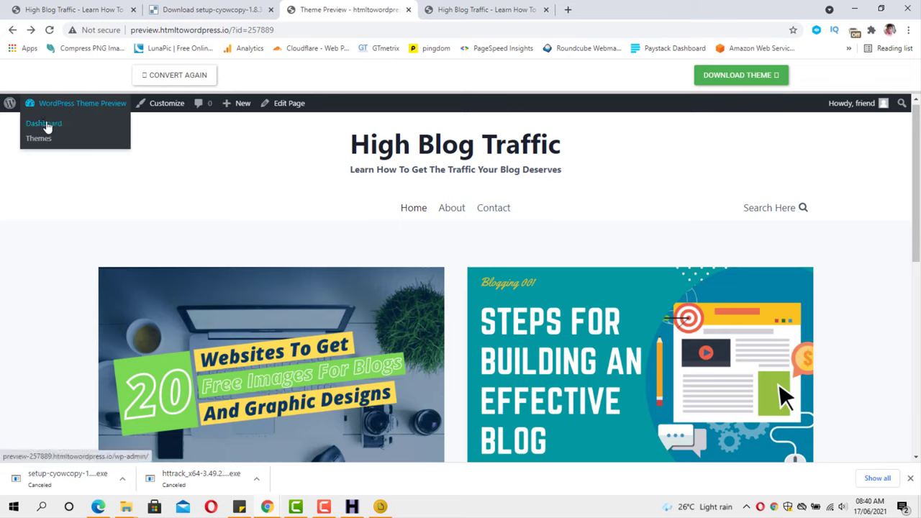
# - Browse the preview site's WordPress Dashboard and its All Pages list
pyautogui.click(47, 126)
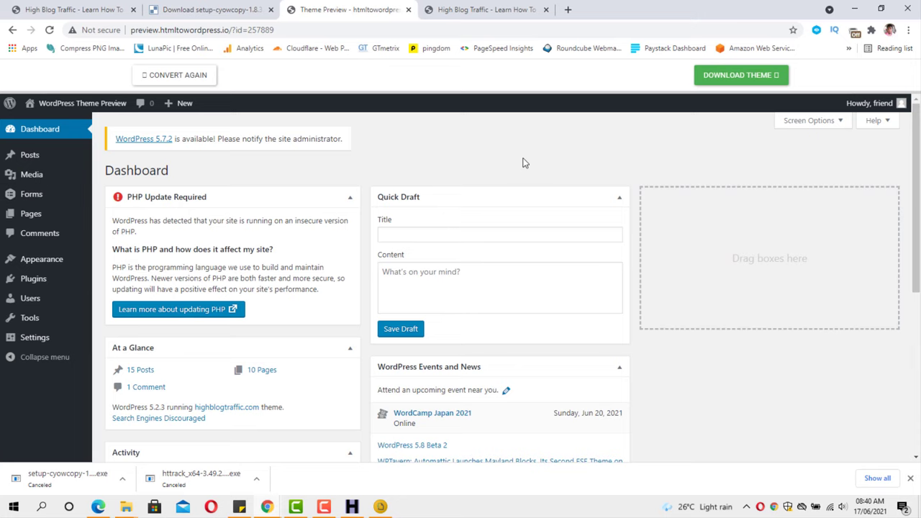
pyautogui.scroll(-2, 504, 159)
pyautogui.scroll(2, 500, 160)
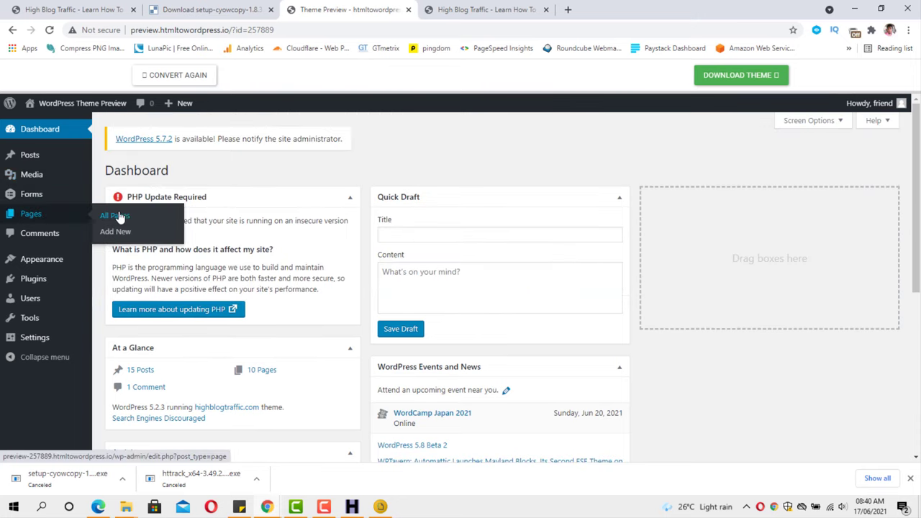
pyautogui.click(120, 214)
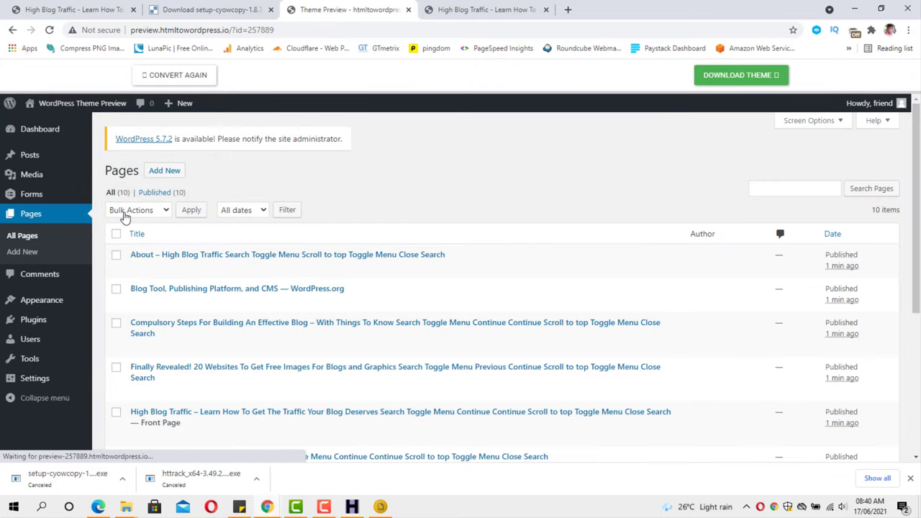
pyautogui.scroll(-1, 327, 215)
pyautogui.scroll(-2, 328, 216)
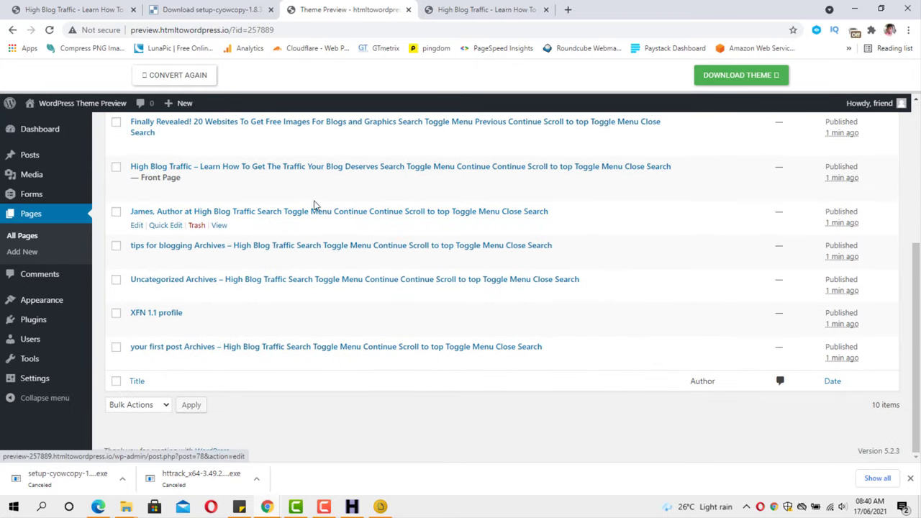
pyautogui.scroll(3, 230, 257)
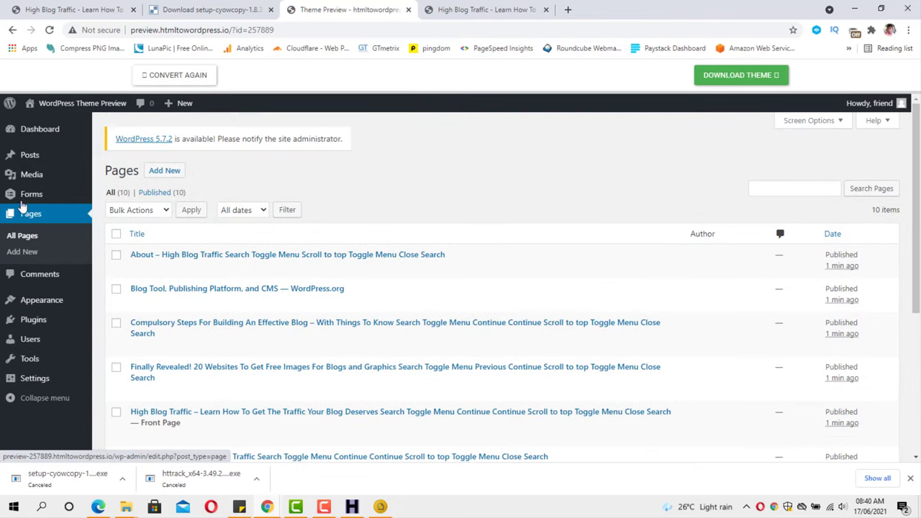
# - Browse the All Posts list showing Post 15 down to Post 1
pyautogui.moveTo(55, 183)
pyautogui.moveTo(31, 162)
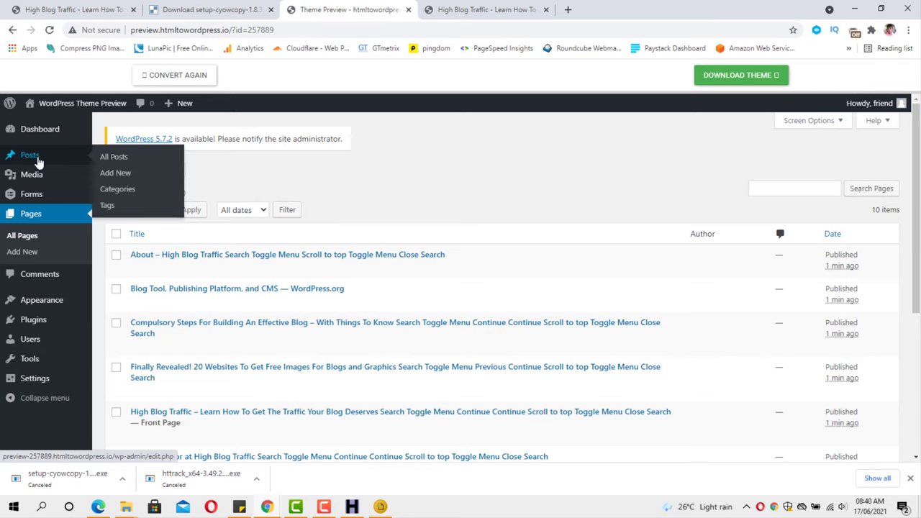
pyautogui.click(116, 160)
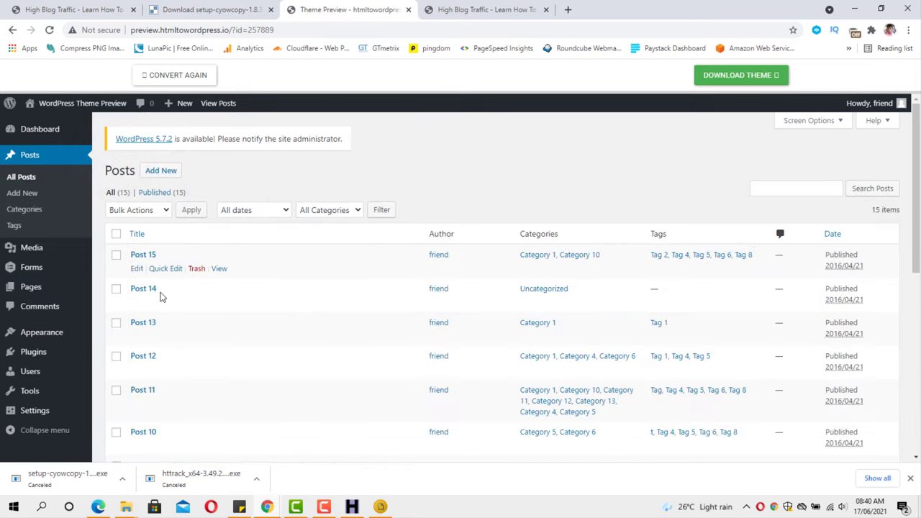
pyautogui.scroll(-5, 273, 317)
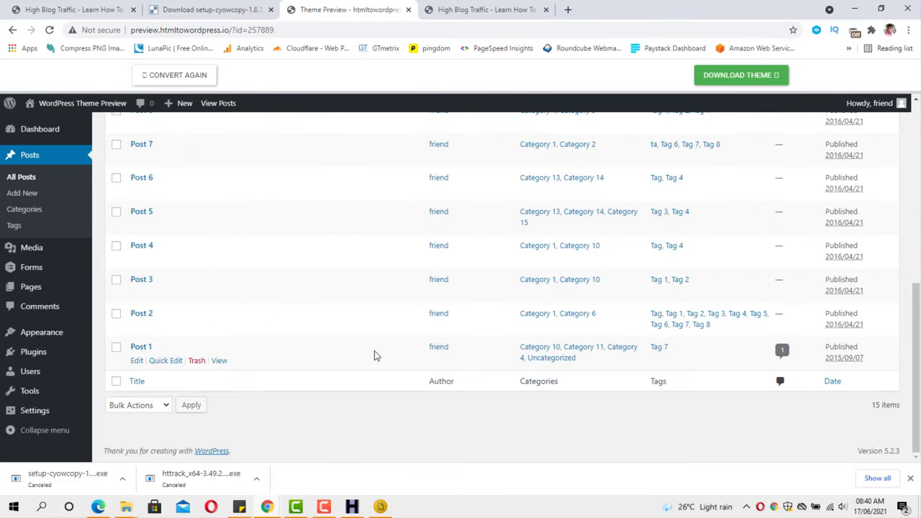
pyautogui.scroll(5, 378, 312)
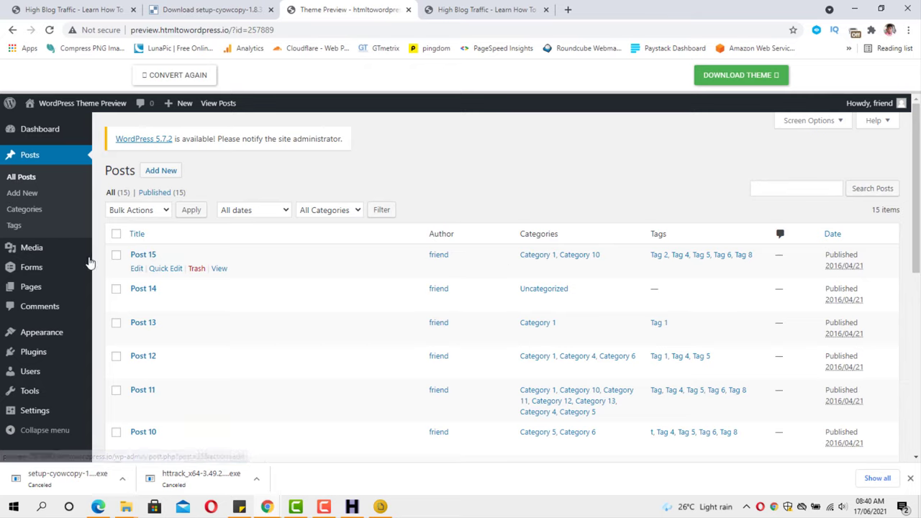
pyautogui.moveTo(77, 263)
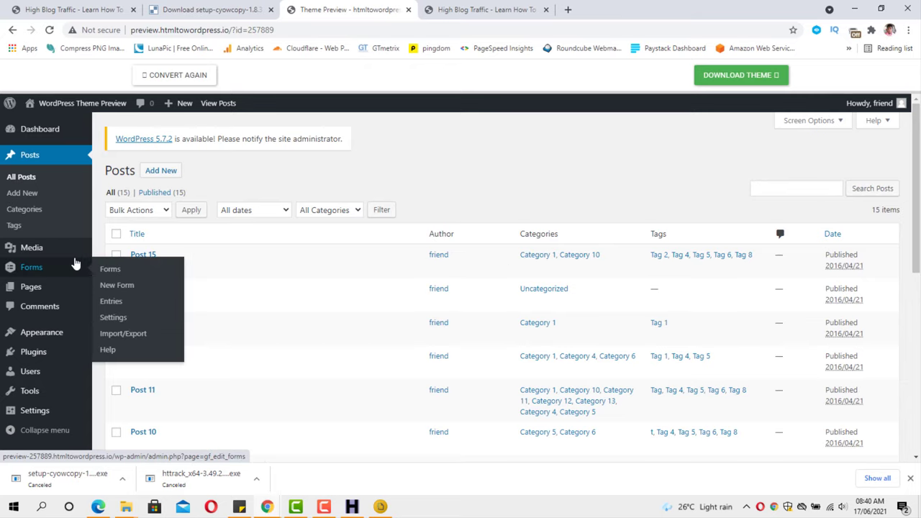